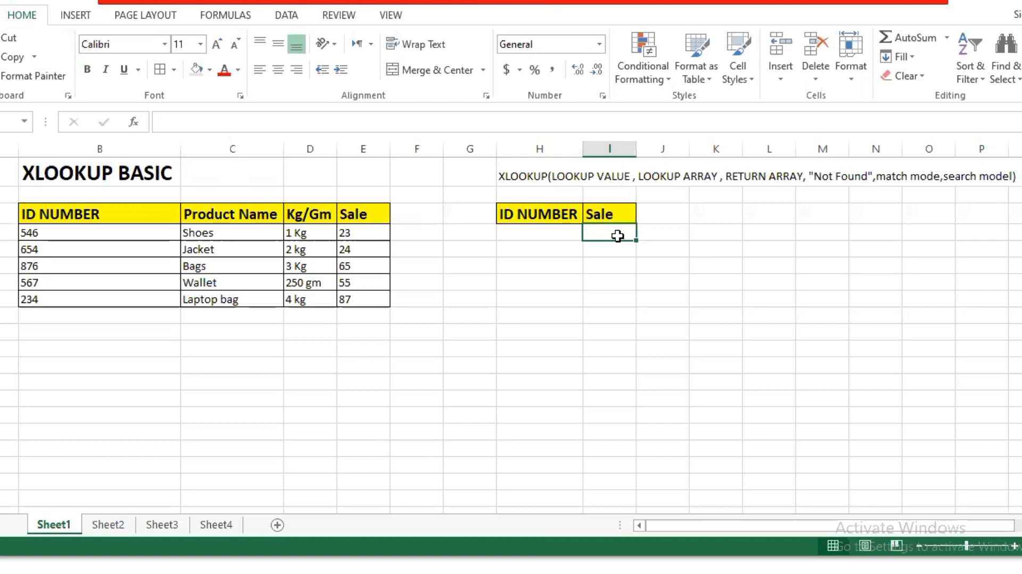
Enter the formula =Xlookup (H4,B3:B8,E3:E8) in cell I4 under the Sale header on Sheet1
type("=X")
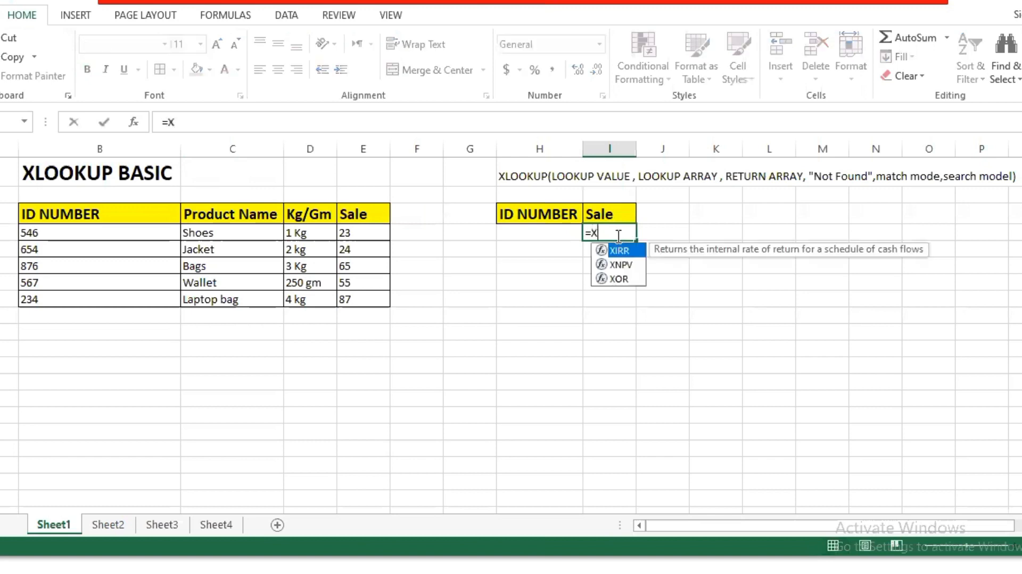
type("Lookupo")
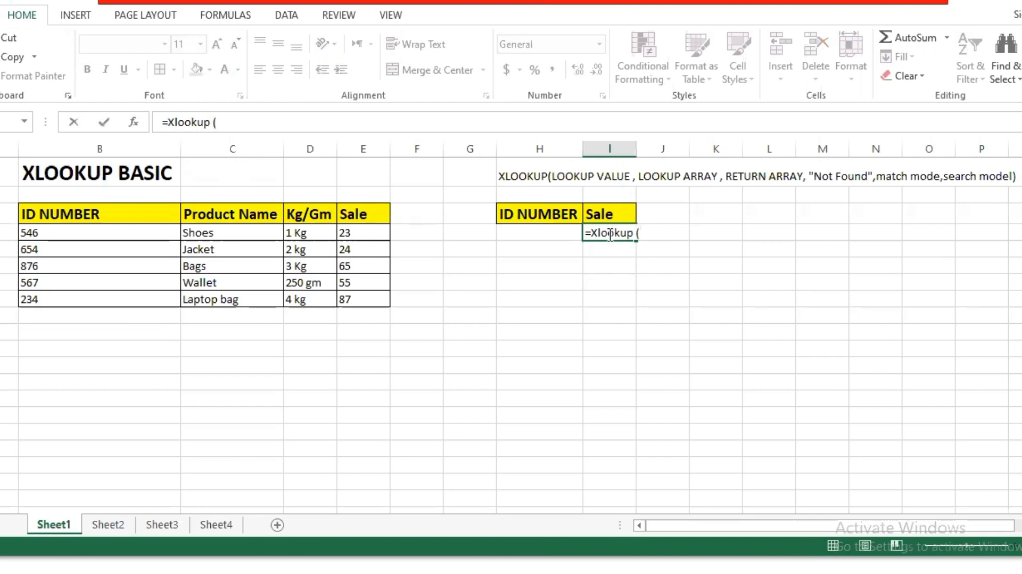
left_click(563, 237)
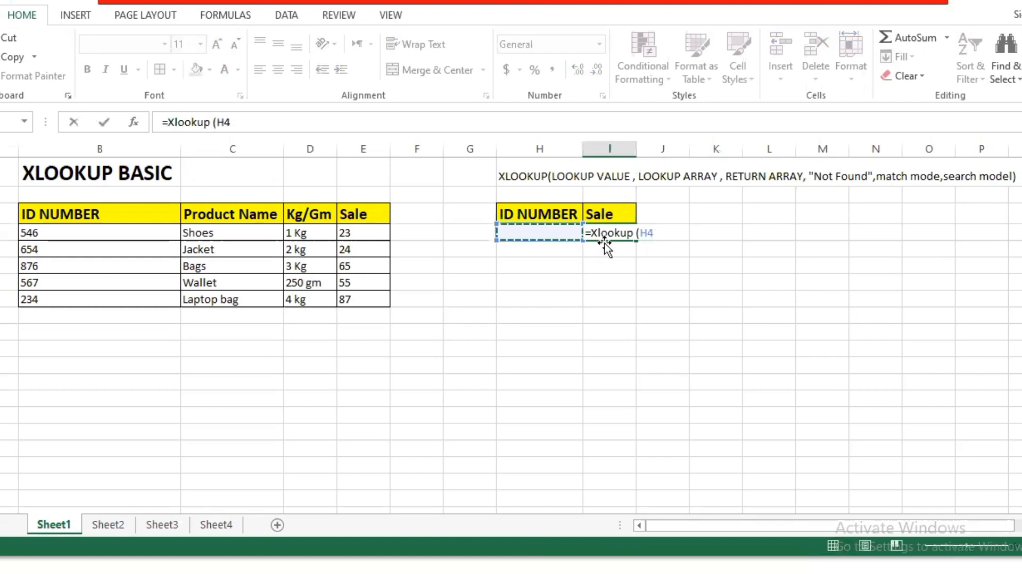
type(",")
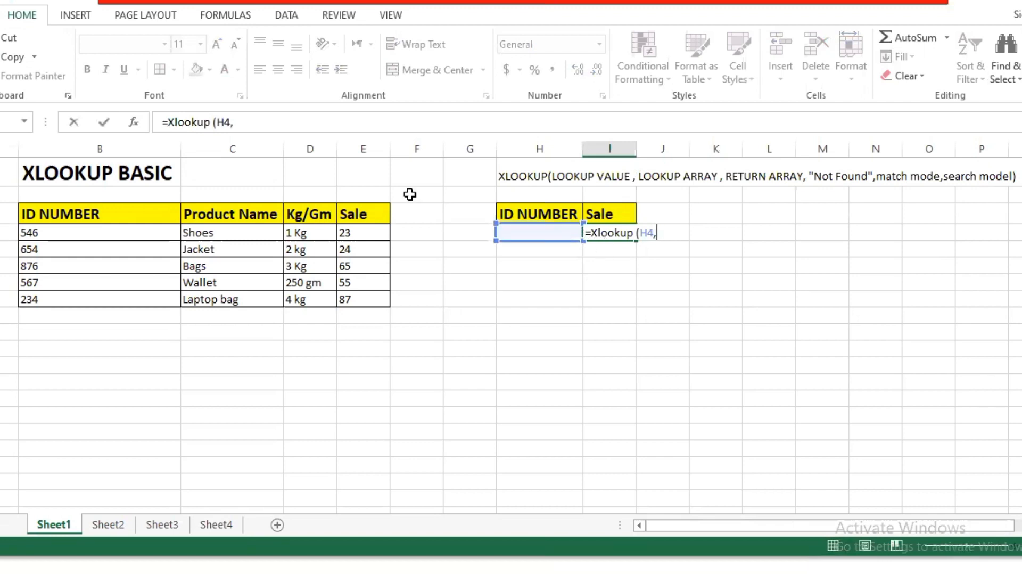
left_click_drag(71, 216, 100, 297)
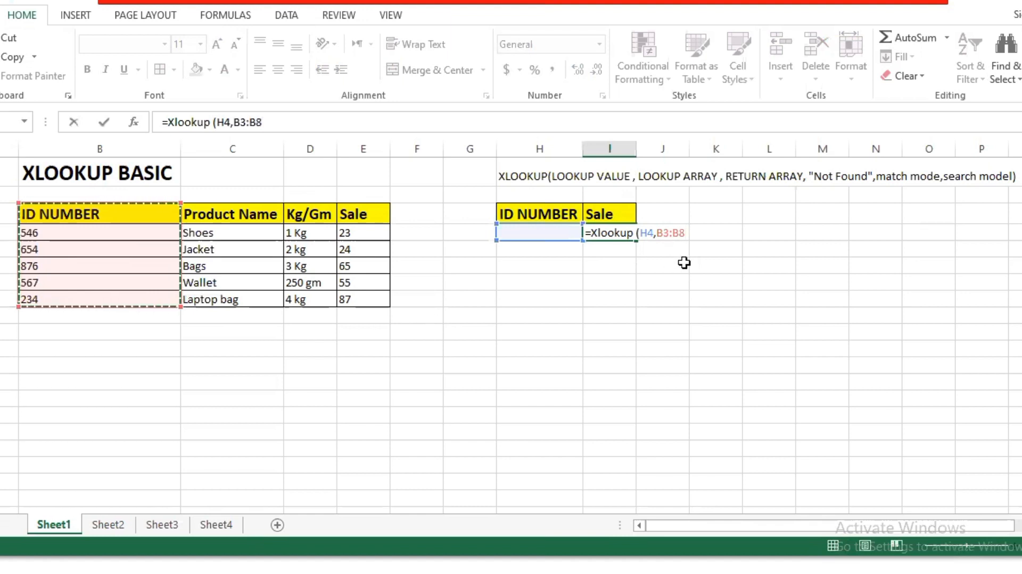
type(",")
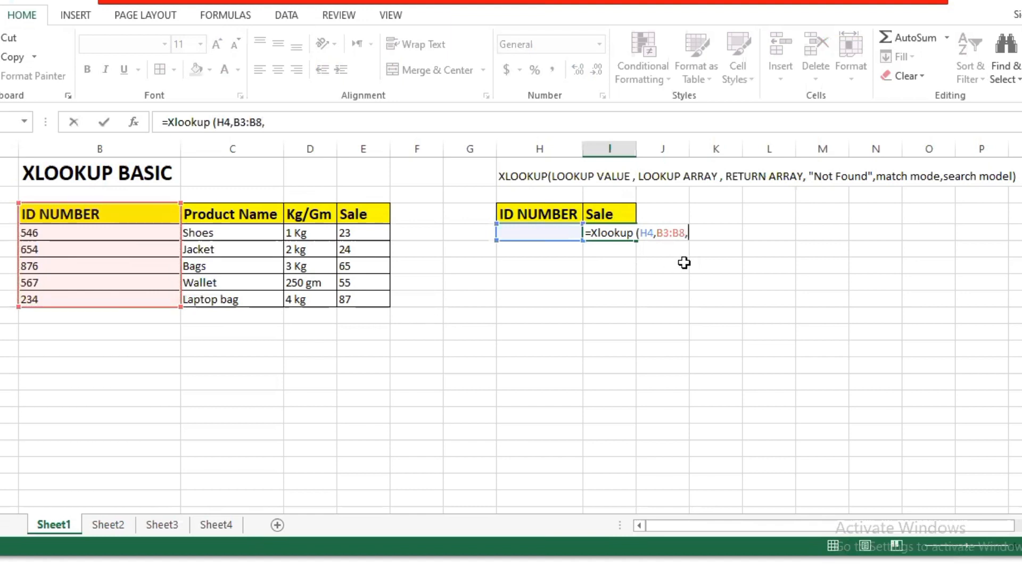
left_click_drag(362, 212, 384, 298)
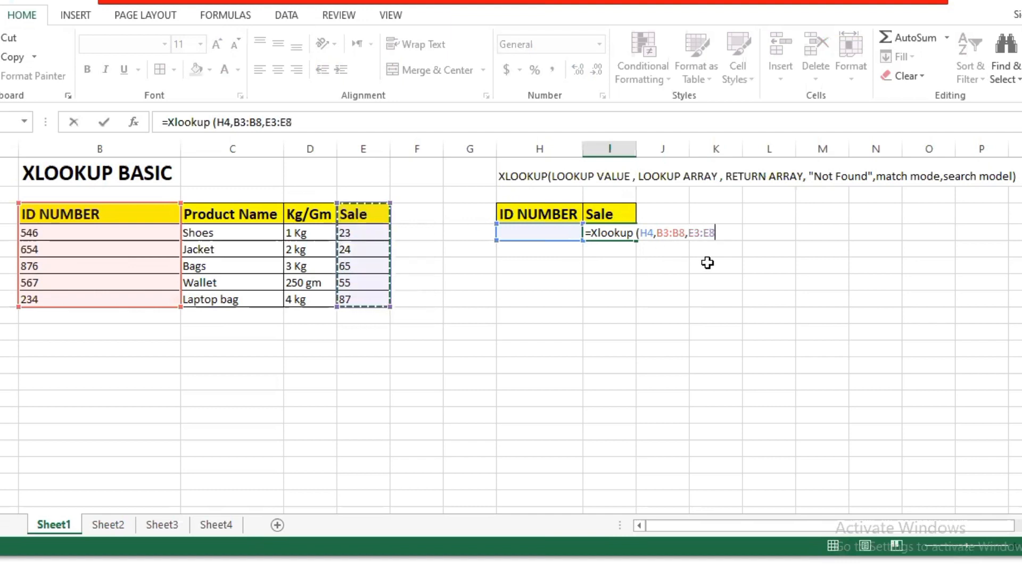
type(")")
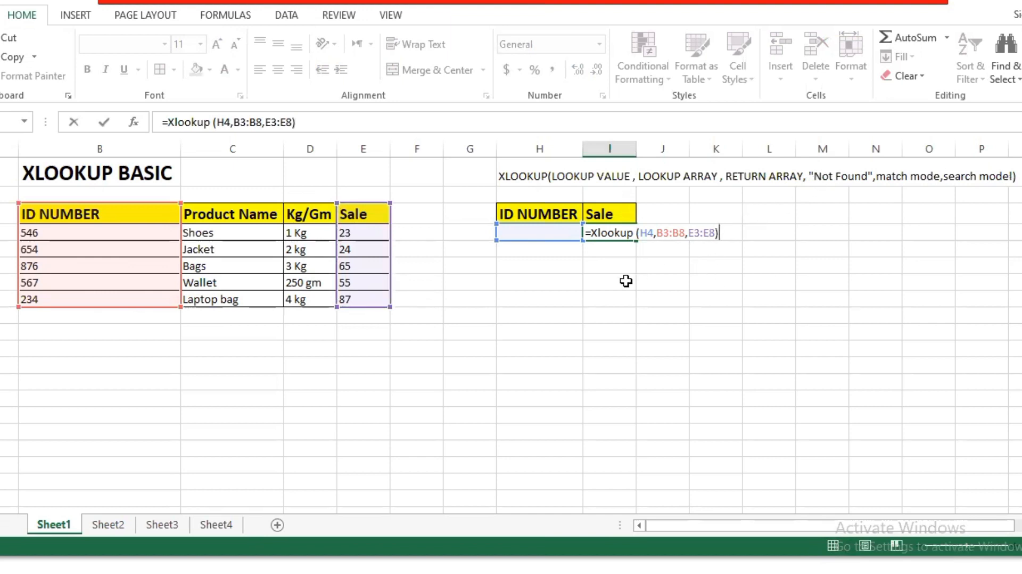
key("Return")
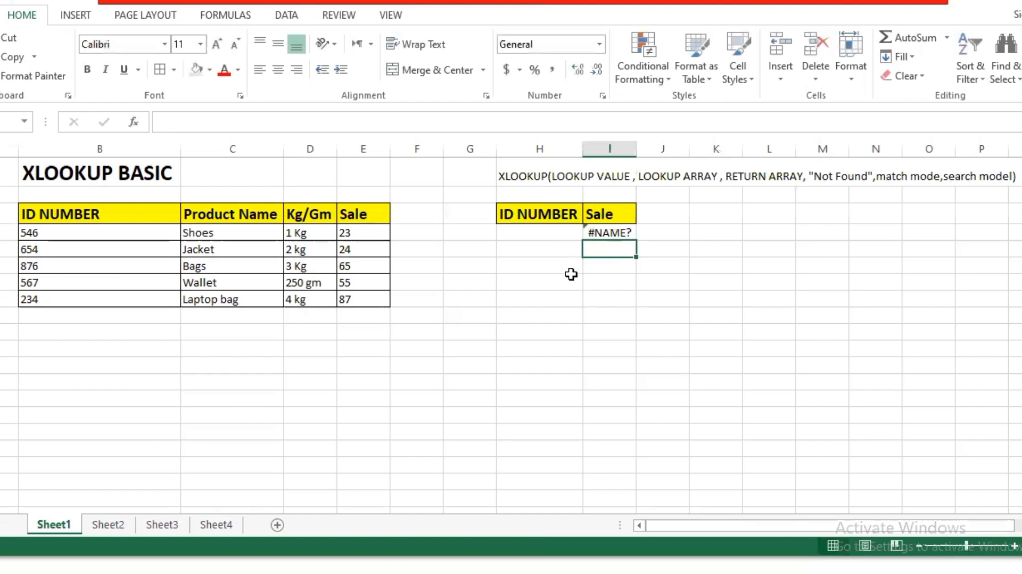
Copy the Jacket row's ID 654 into lookup cell H4 on Sheet1
left_click(566, 236)
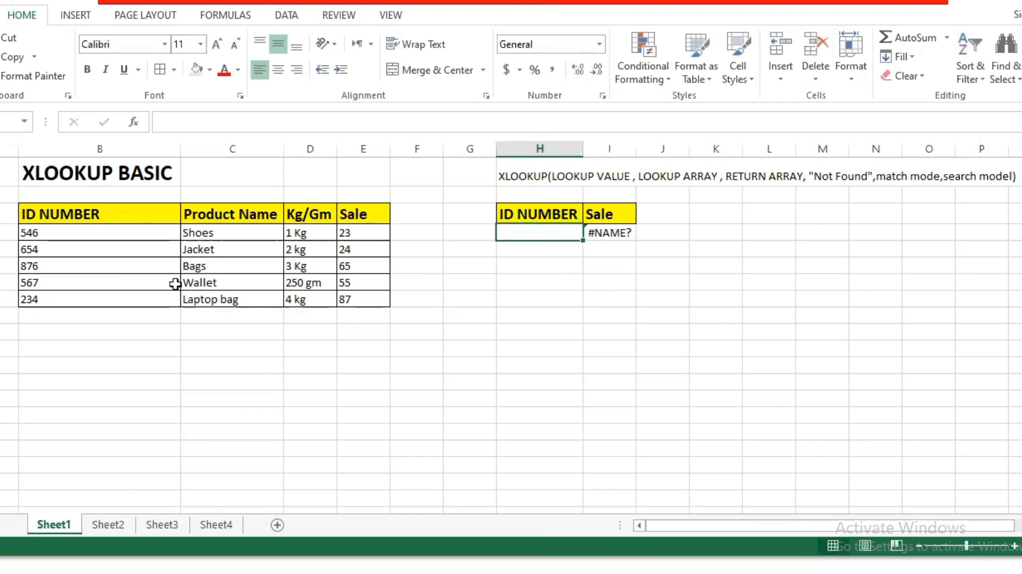
left_click(135, 252)
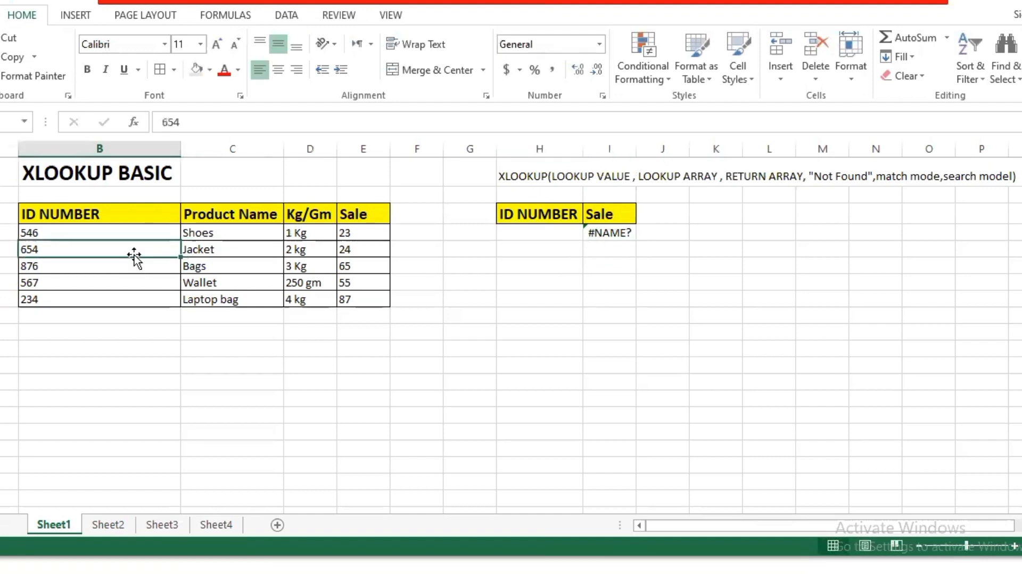
type("C")
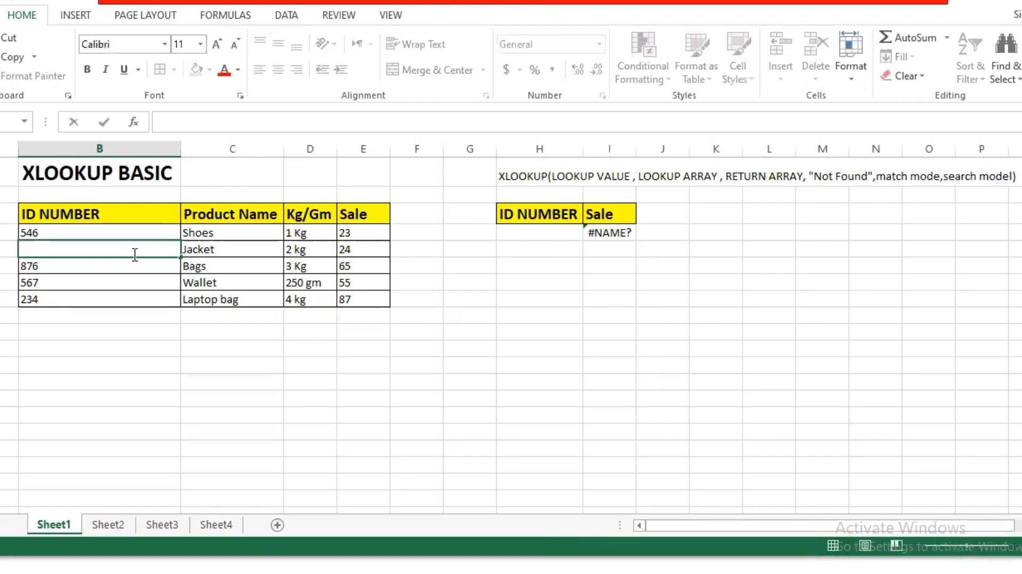
key("ctrl+z")
key("ctrl+c")
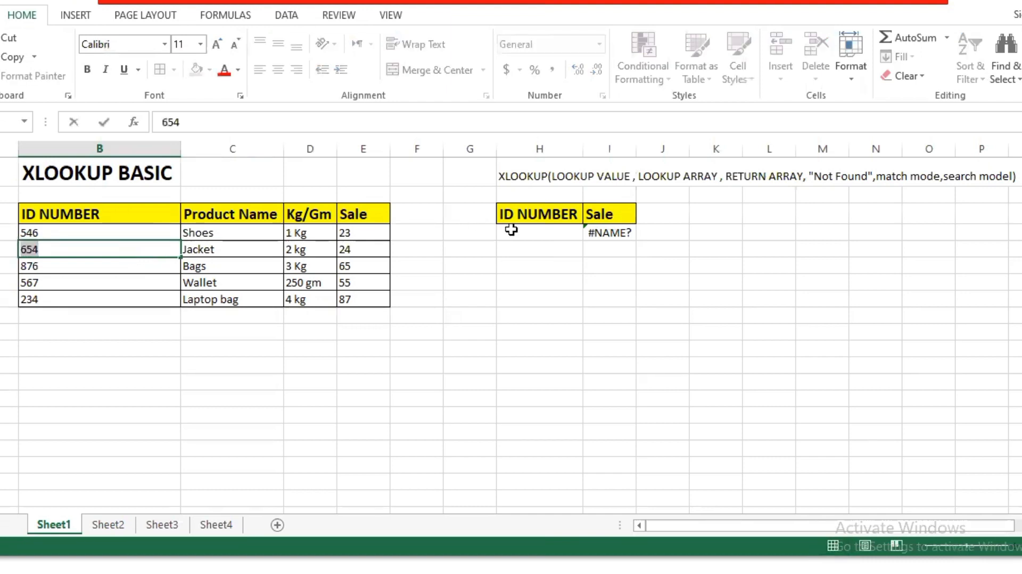
left_click(513, 230)
key("ctrl+v")
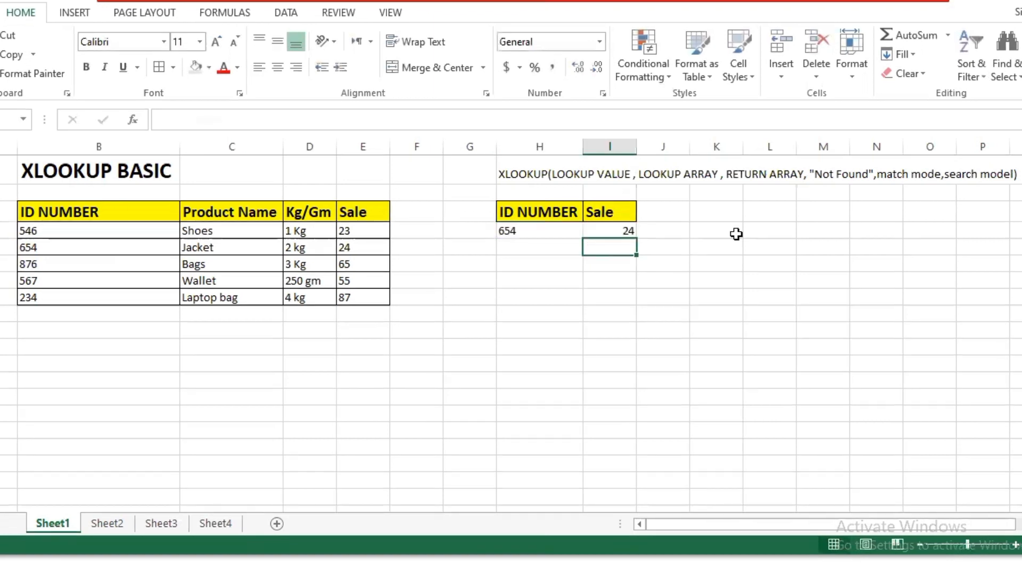
left_click(739, 346)
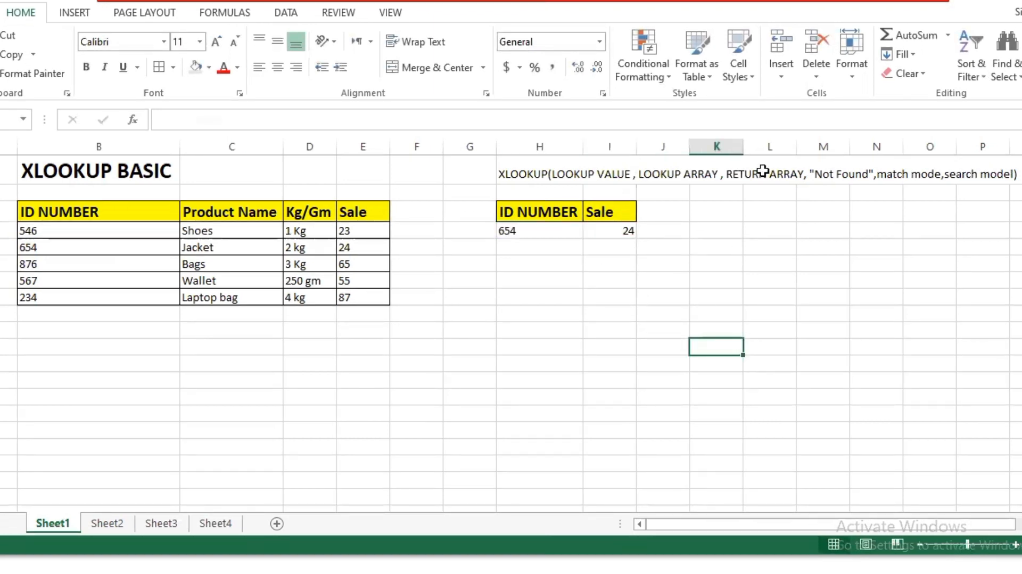
On Sheet2, copy the Bags row's ID 876 into lookup cell H4
left_click(126, 522)
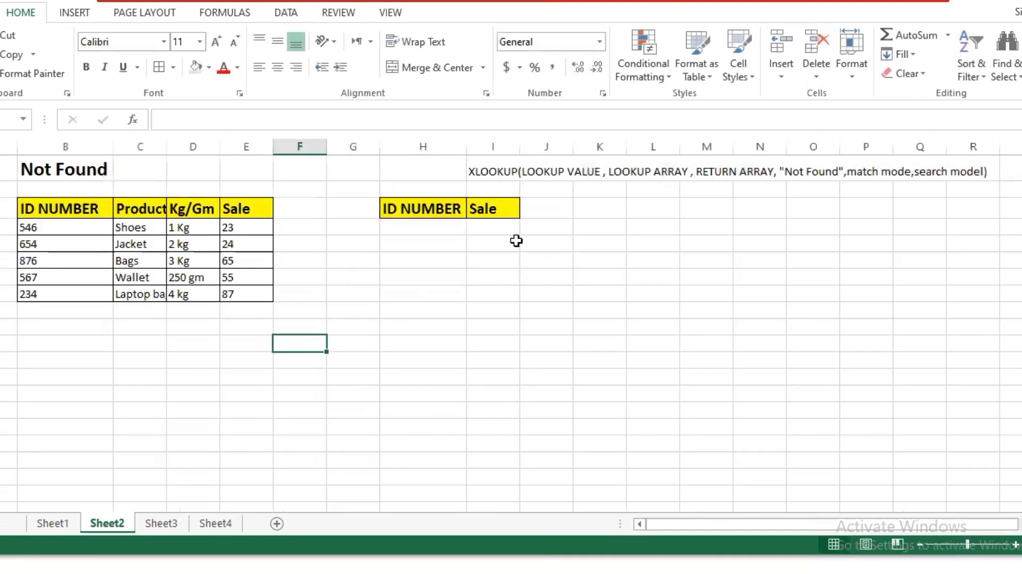
left_click(493, 229)
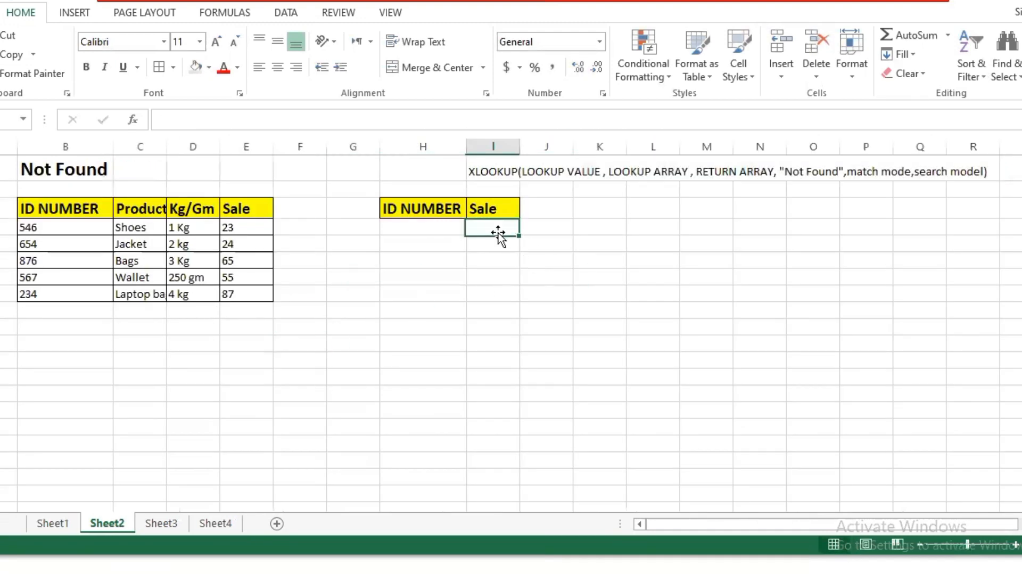
left_click(445, 232)
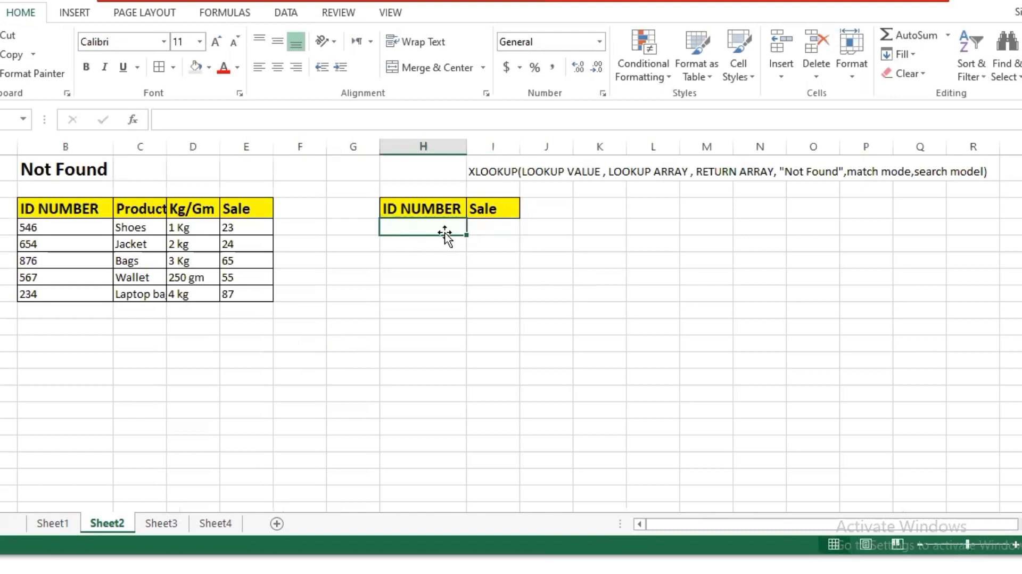
left_click(91, 263)
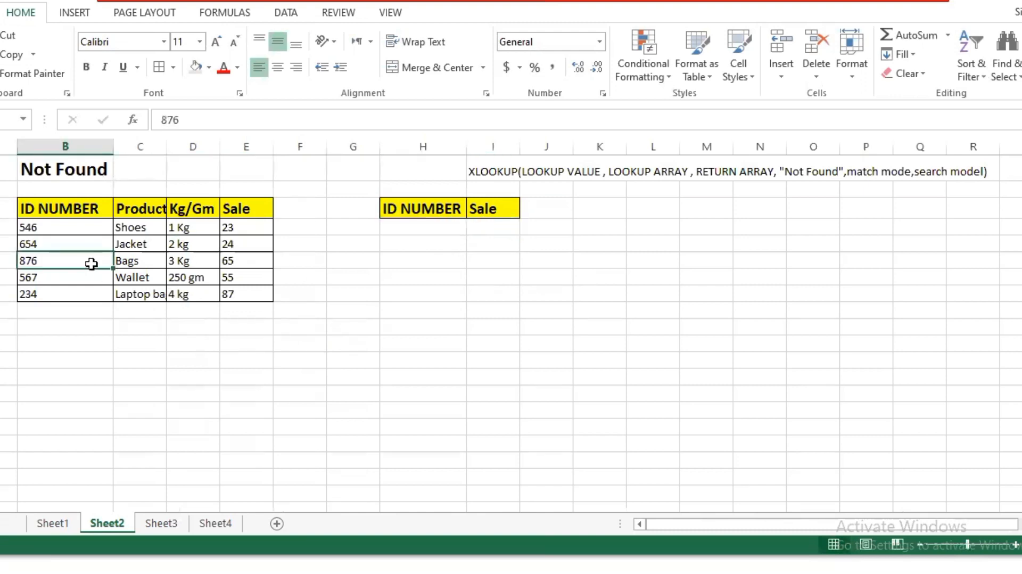
key("ctrl+c")
left_click(400, 233)
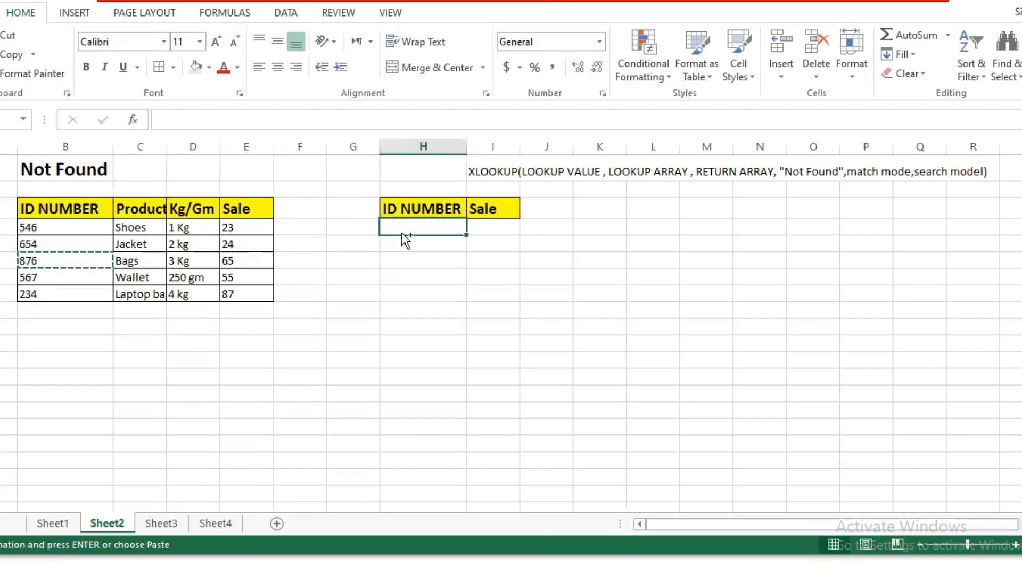
key("ctrl+v")
Begin an Xlookup formula in cell I4 under the Sale header, using H4 as the lookup value
left_click(494, 228)
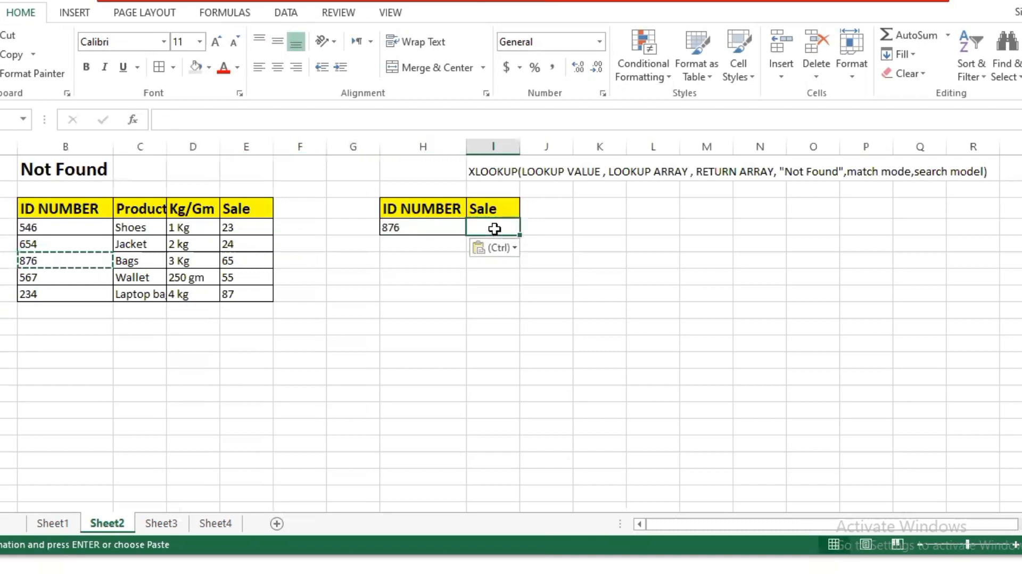
type("+")
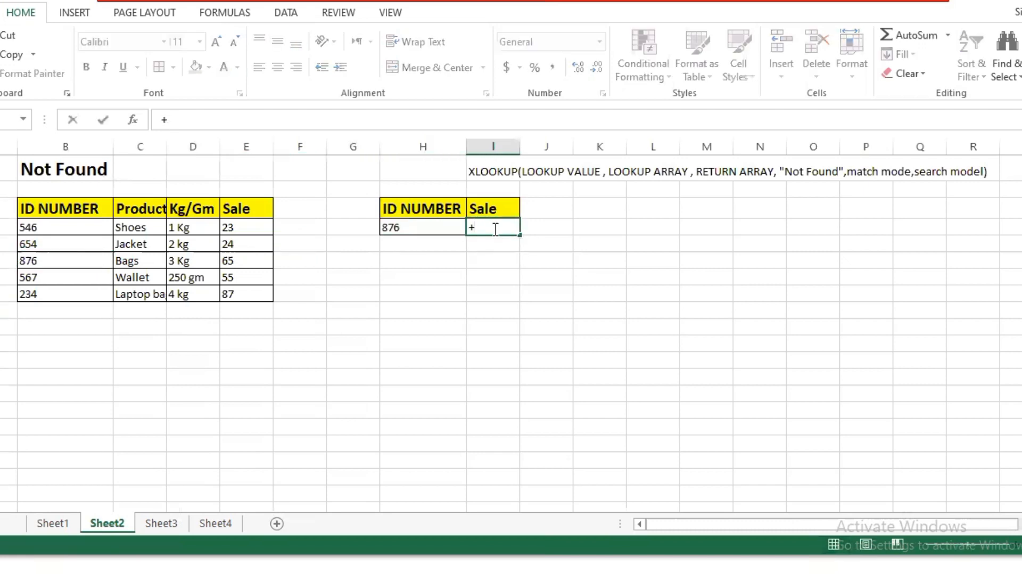
key("Escape")
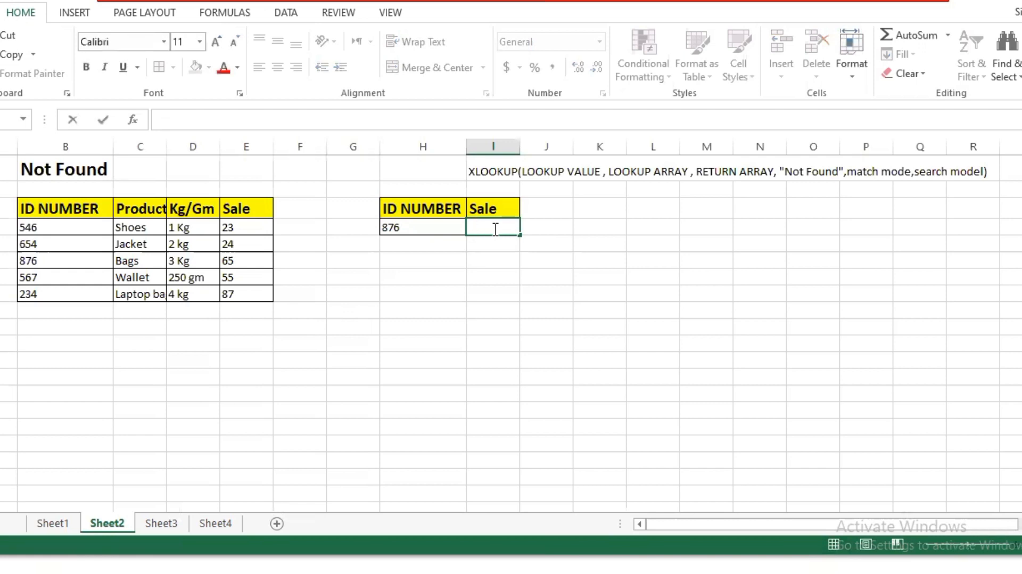
type("=")
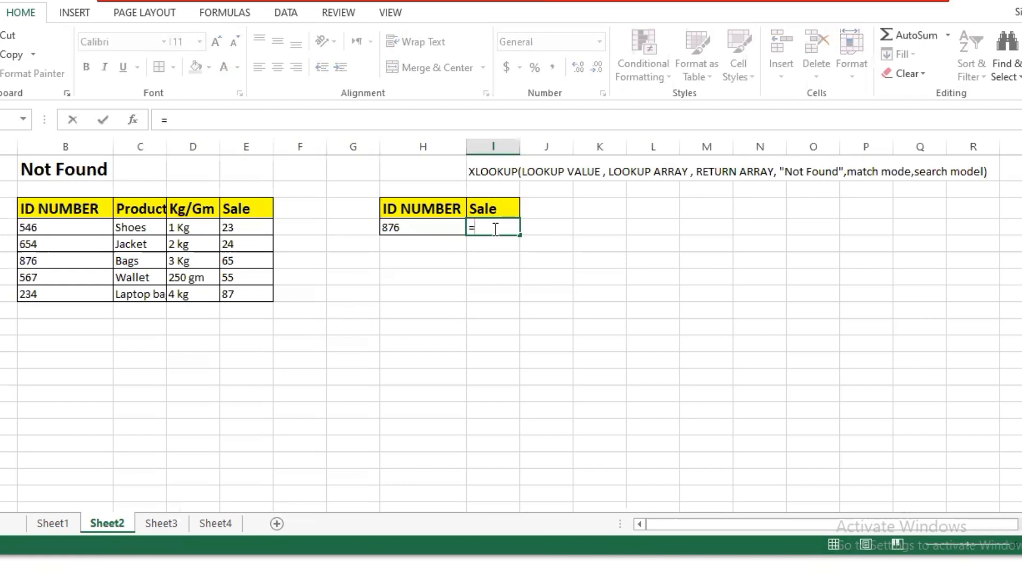
type("L")
key("BackSpace")
type("Xlookup")
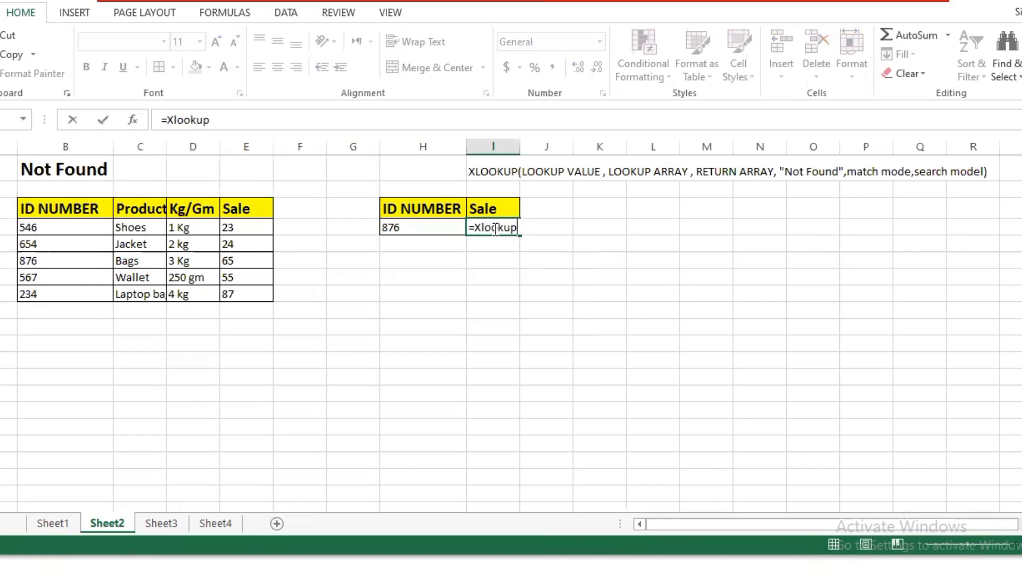
type("(B")
key("BackSpace")
left_click(450, 228)
type(",")
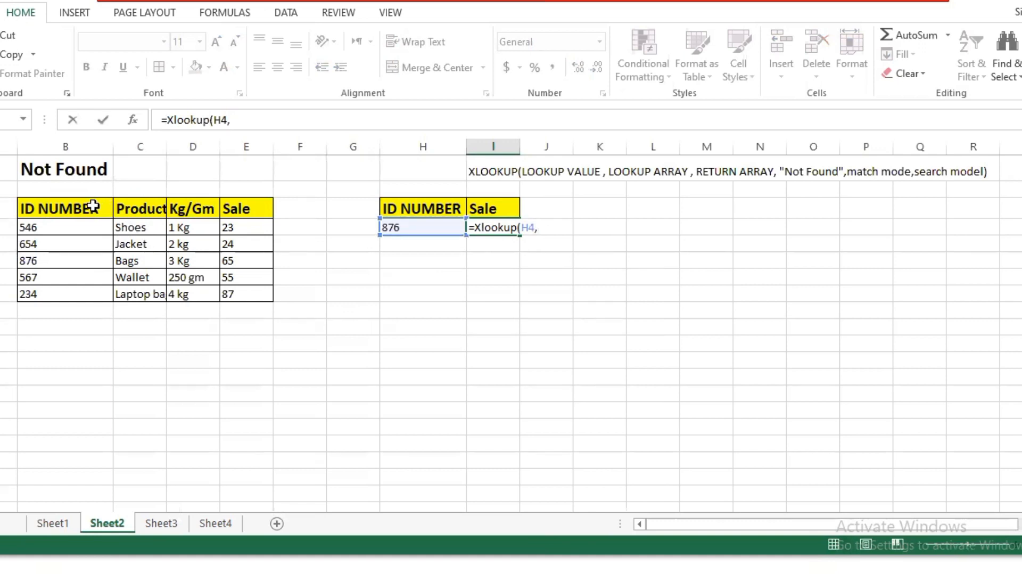
Complete the formula with lookup array B3:B8, return array E3:E8 and the fallback text "Not Found"
left_click_drag(94, 205, 83, 294)
type(",")
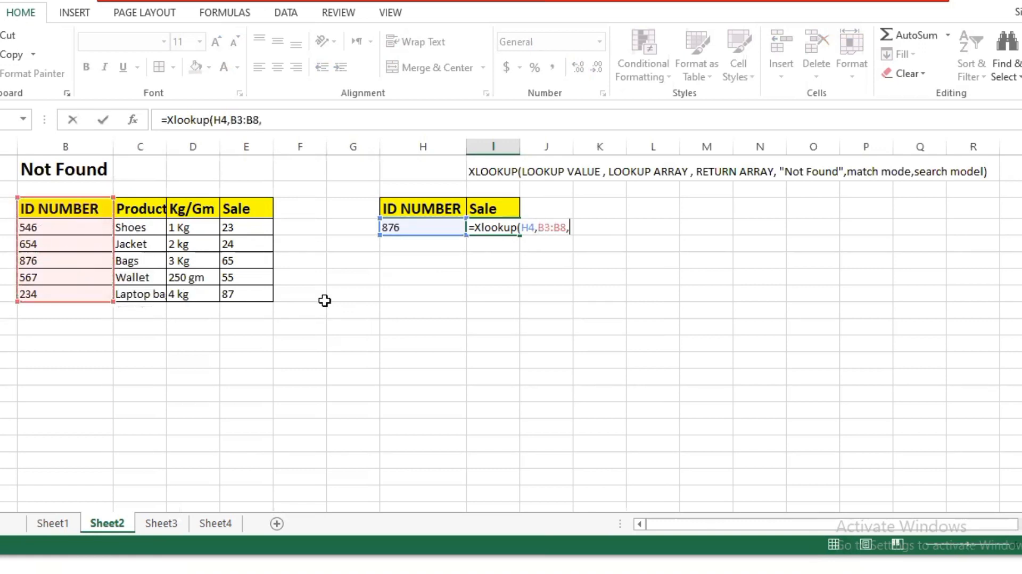
left_click_drag(256, 210, 263, 293)
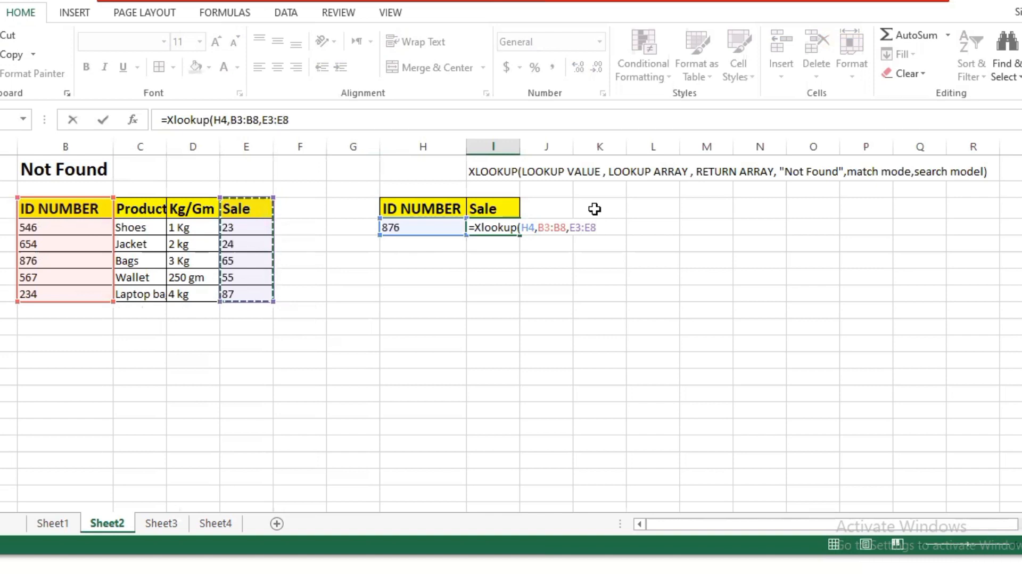
type(",")
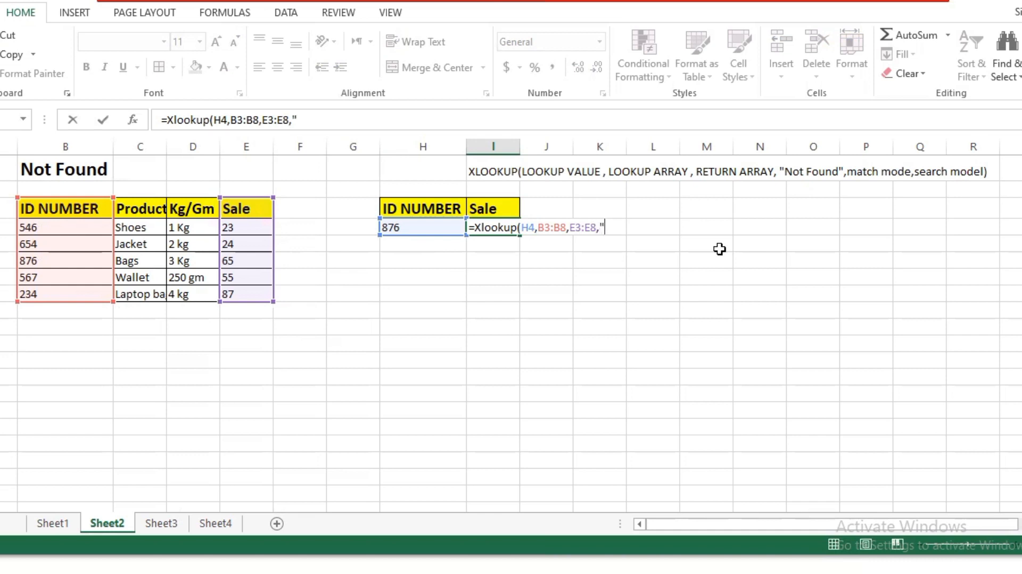
type("\"Not Found\"")
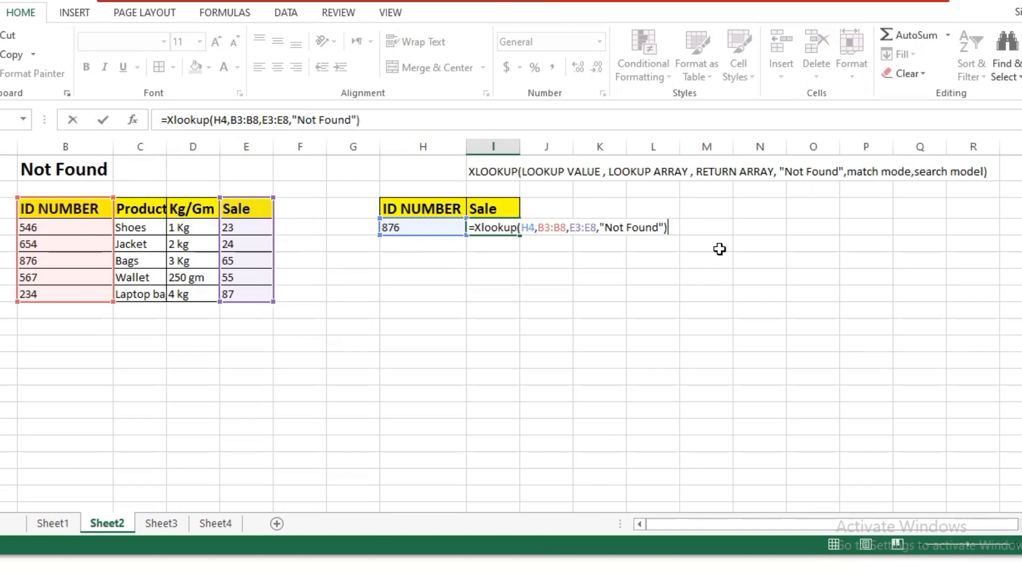
left_click(535, 327)
Change the lookup ID in H4 to 123 and check the Sale result in I4
left_click(426, 228)
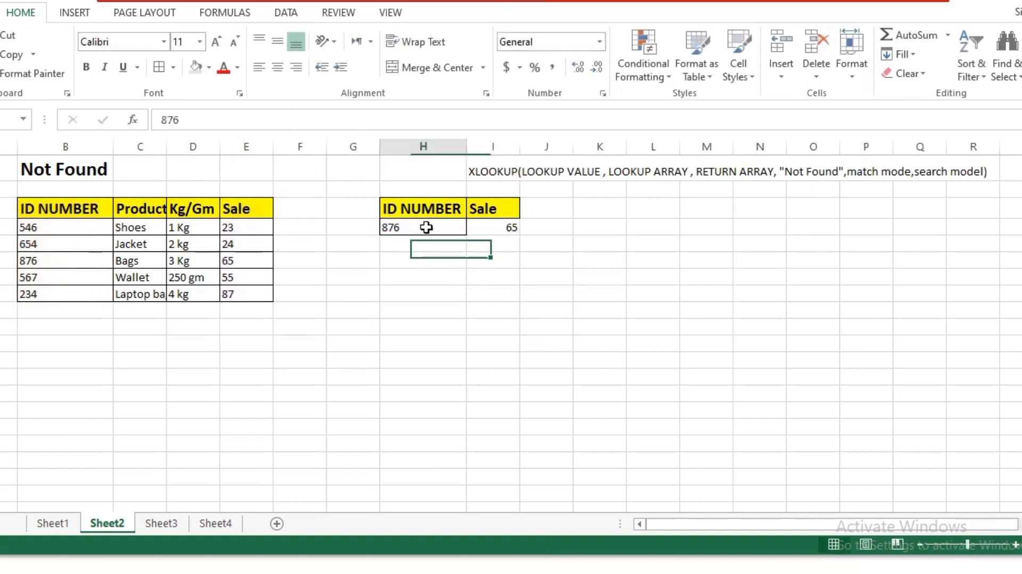
double_click(429, 227)
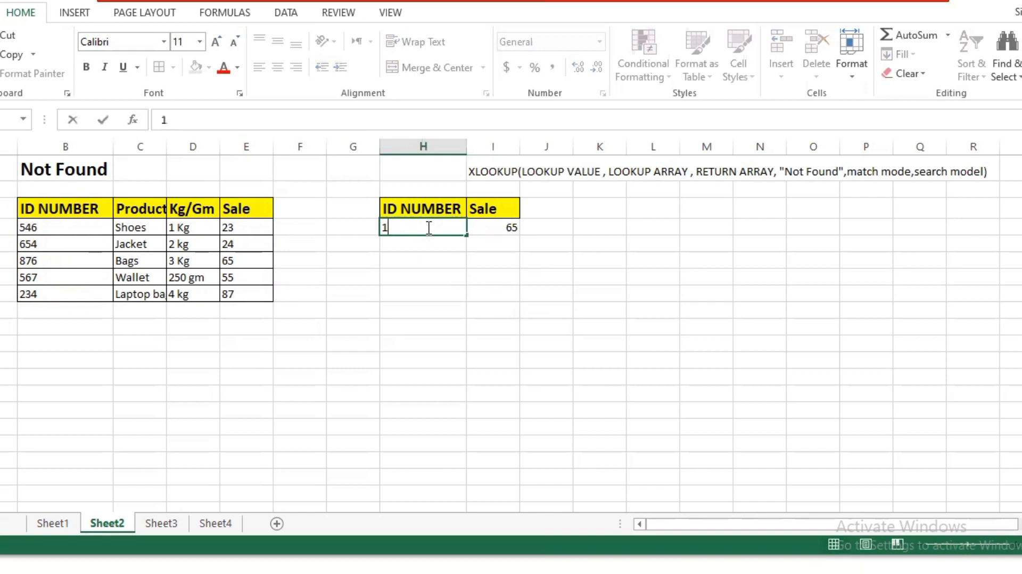
type("123")
key("Tab")
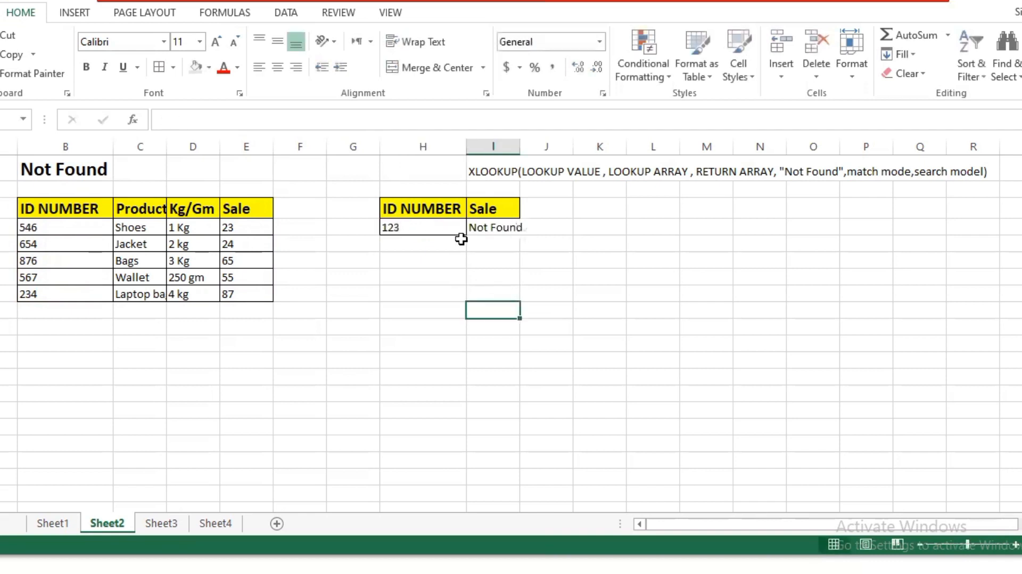
left_click(582, 372)
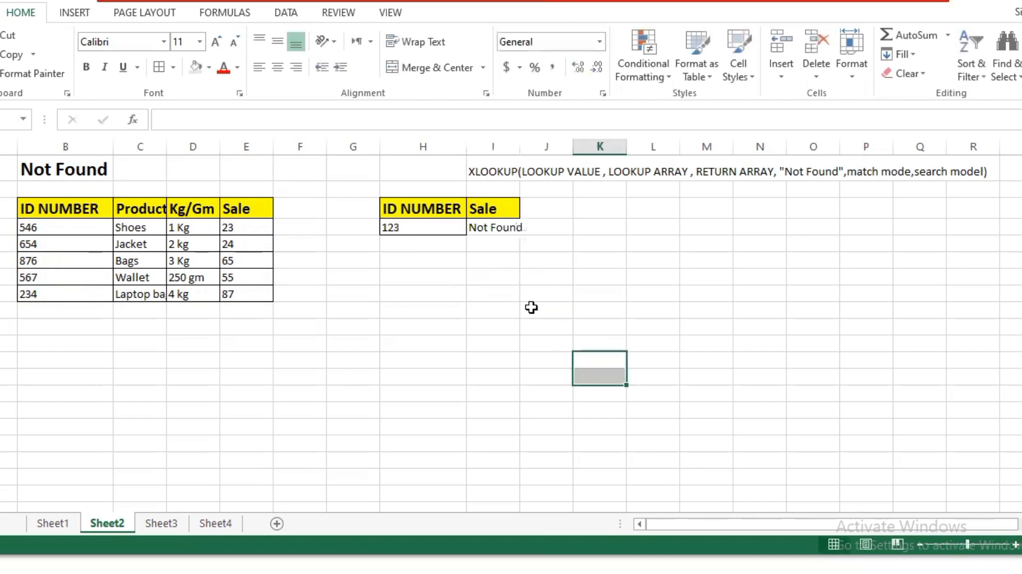
left_click(501, 229)
left_click(530, 295)
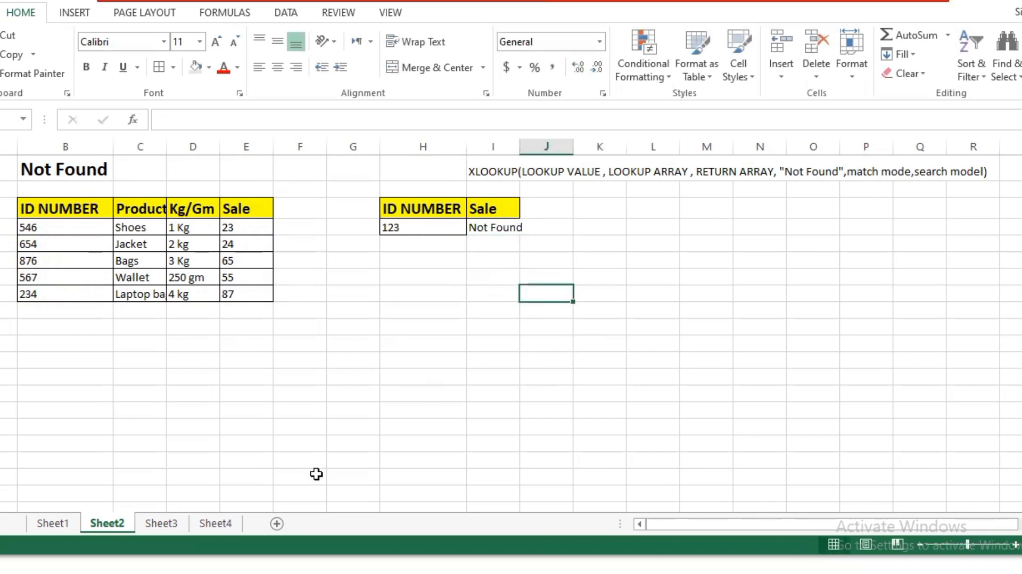
On Sheet3, begin an Xlookup formula in cell I4 under the Sale header, using H4 as the lookup value
left_click(173, 527)
left_click(398, 291)
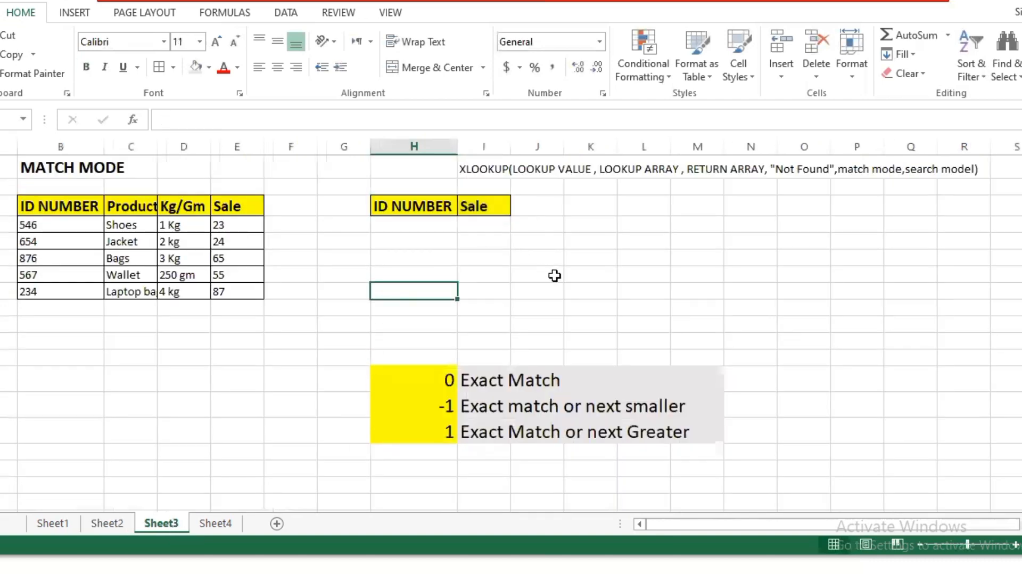
left_click(483, 223)
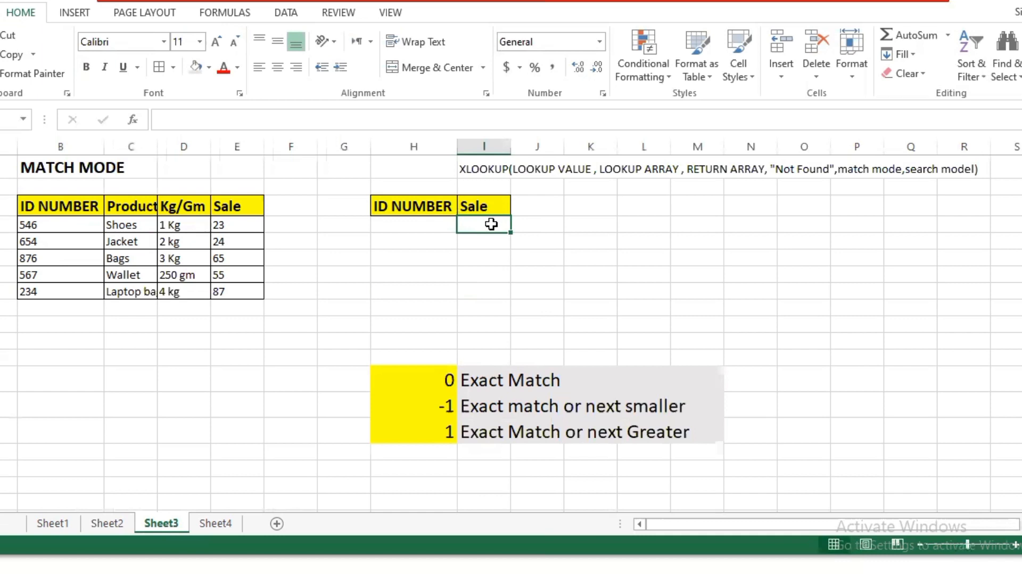
type("=")
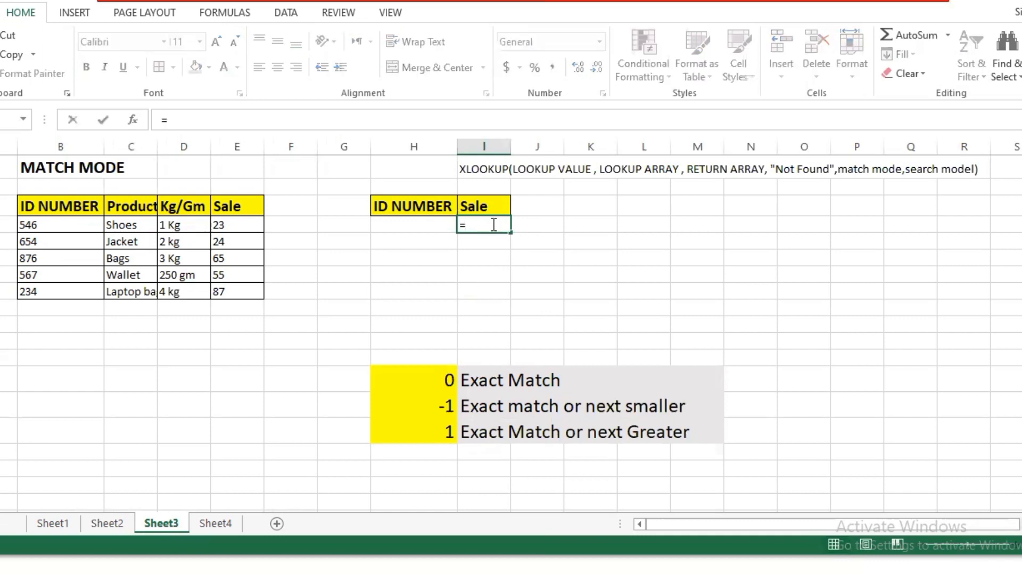
type("Xlookup")
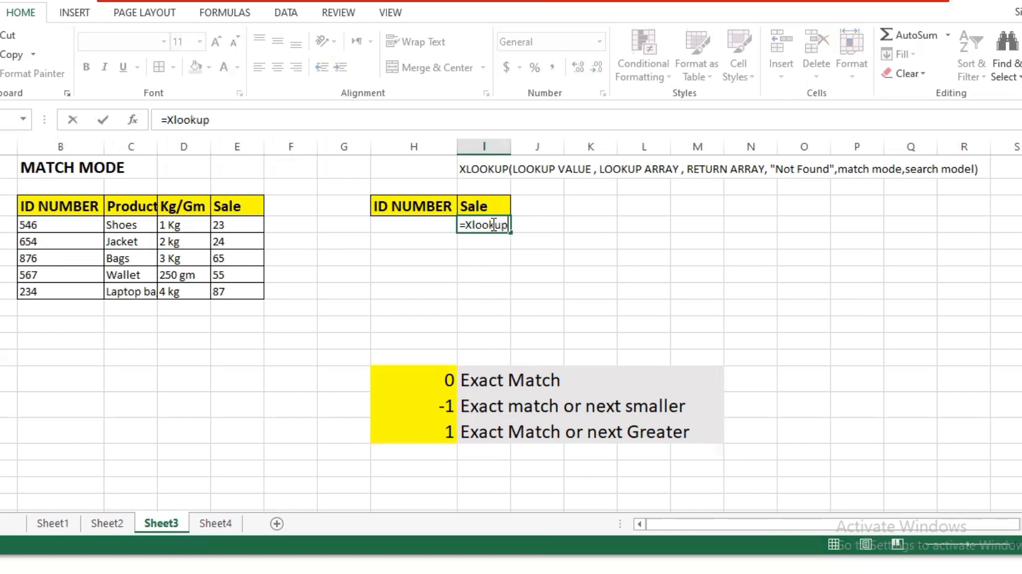
type(" (")
left_click(421, 225)
type(",")
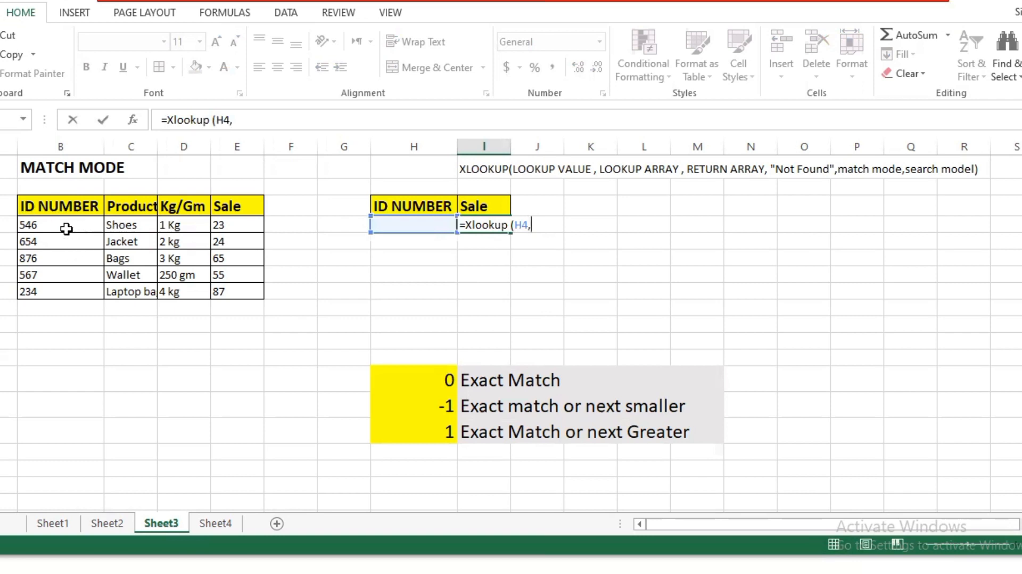
Complete the formula with lookup array B3:B8, return array E3:E8, an empty not-found argument and match mode 0
left_click_drag(67, 207, 75, 291)
type(",")
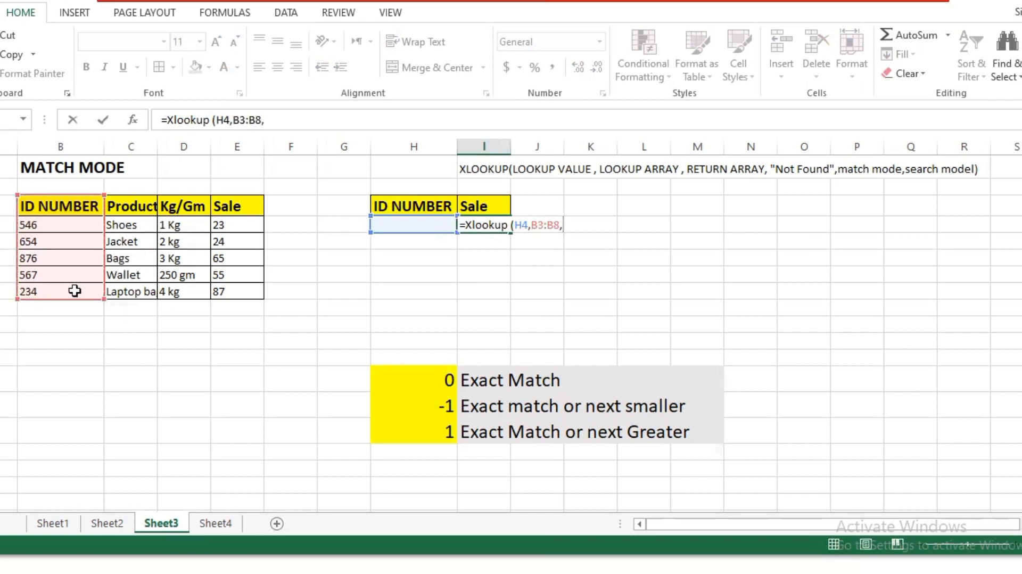
left_click_drag(228, 206, 240, 283)
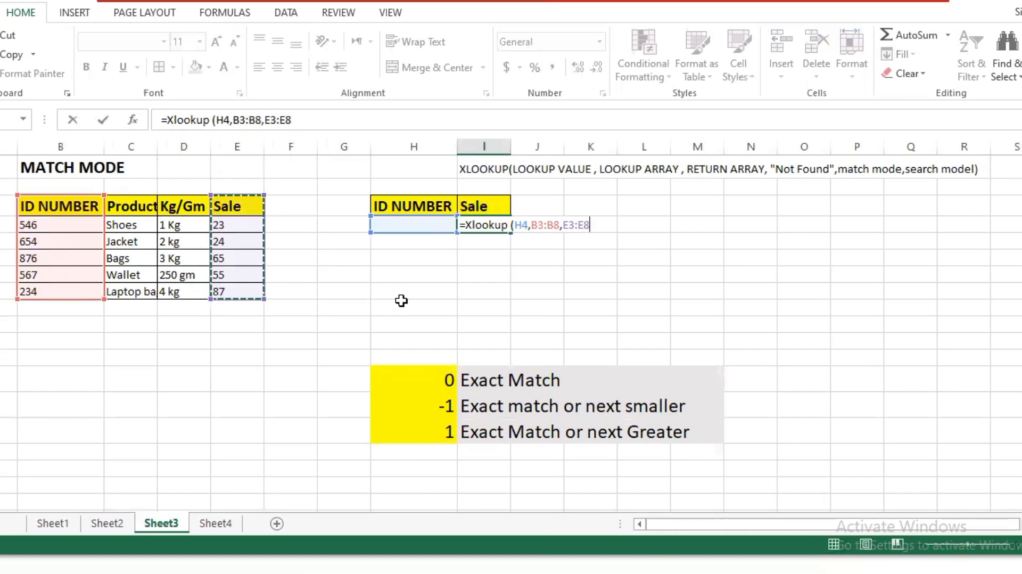
type(",,")
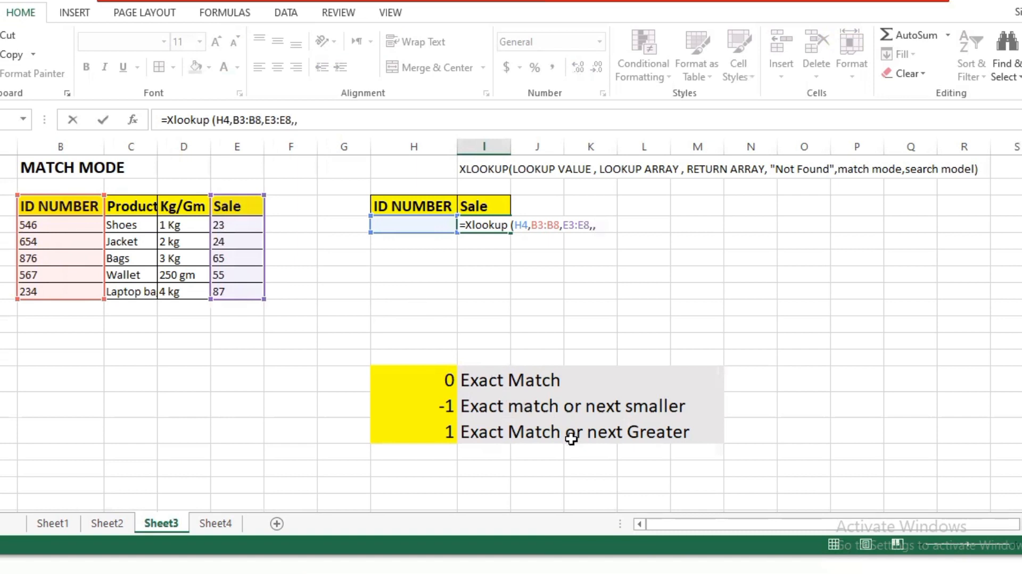
type("0)")
key("Return")
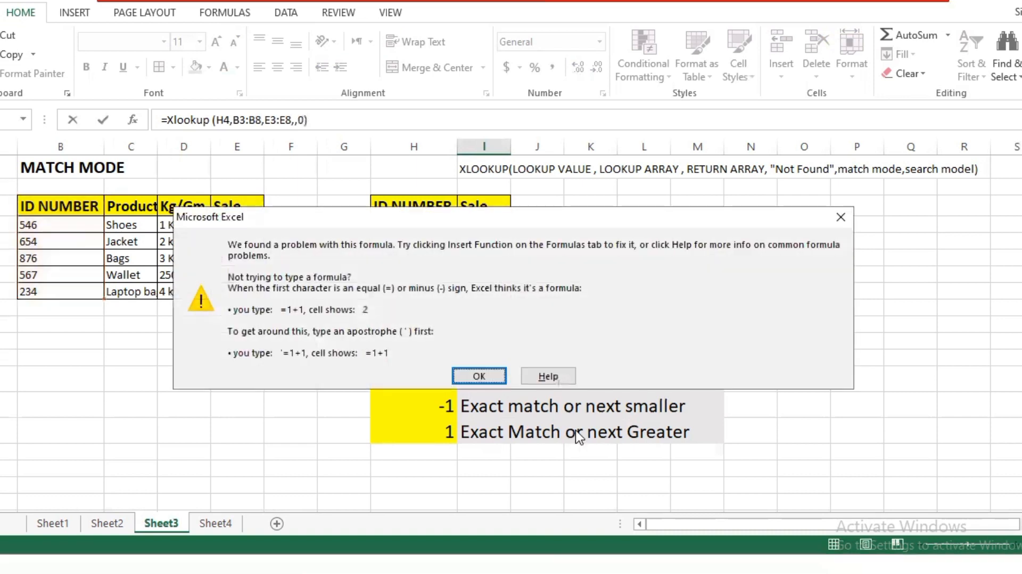
left_click(845, 222)
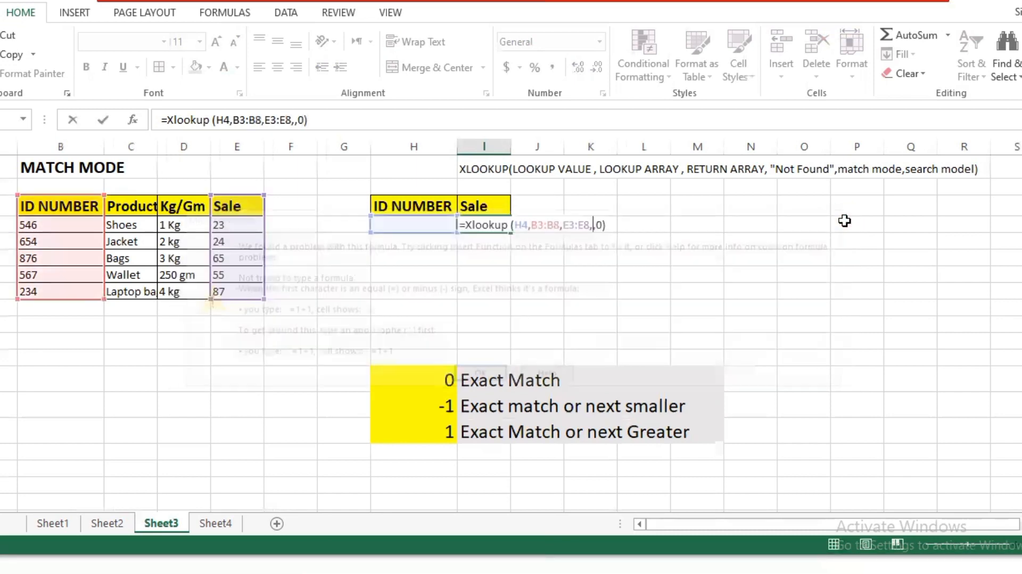
left_click(638, 229)
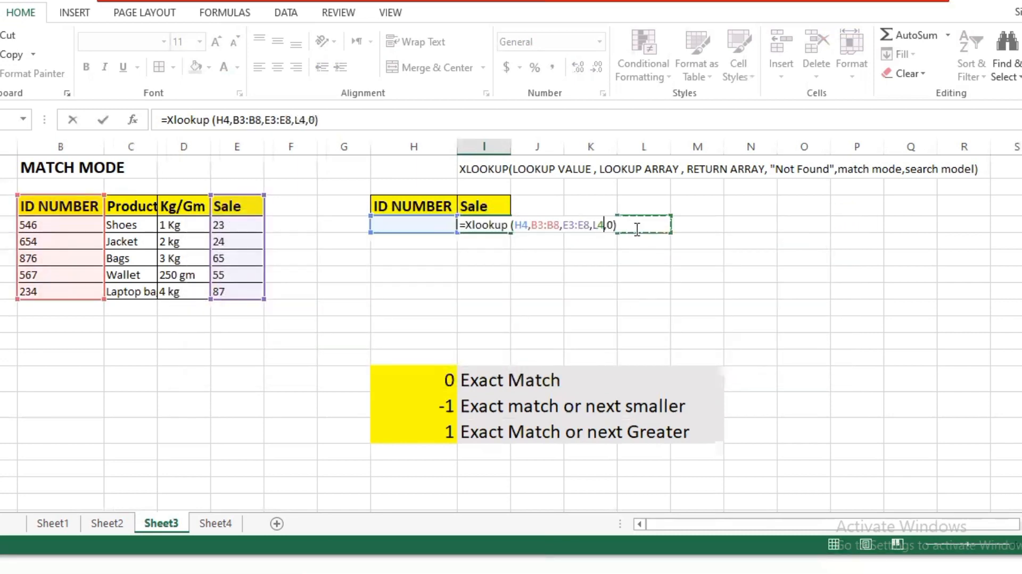
left_click(635, 257)
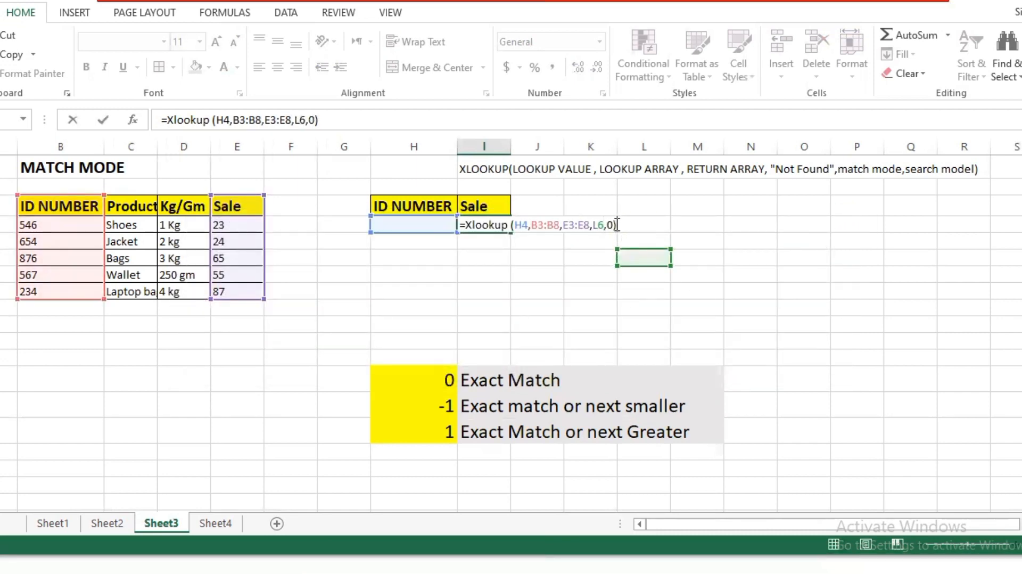
key("Return")
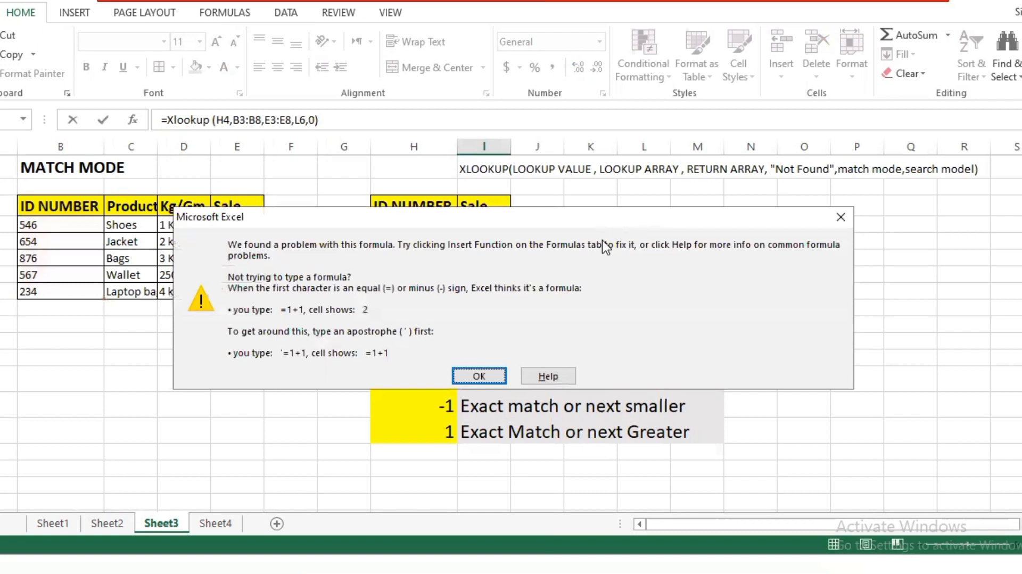
left_click(478, 377)
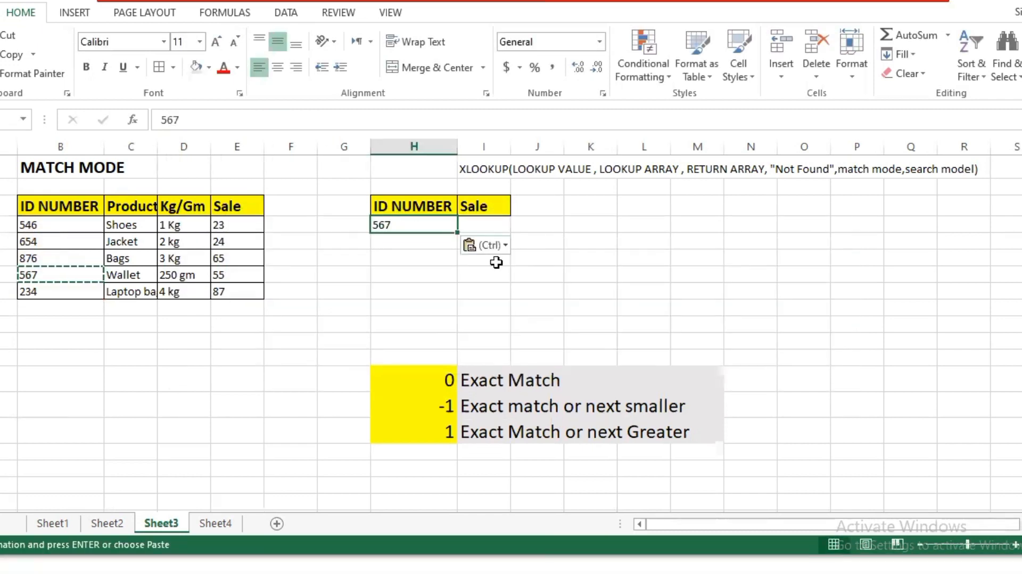
left_click(536, 290)
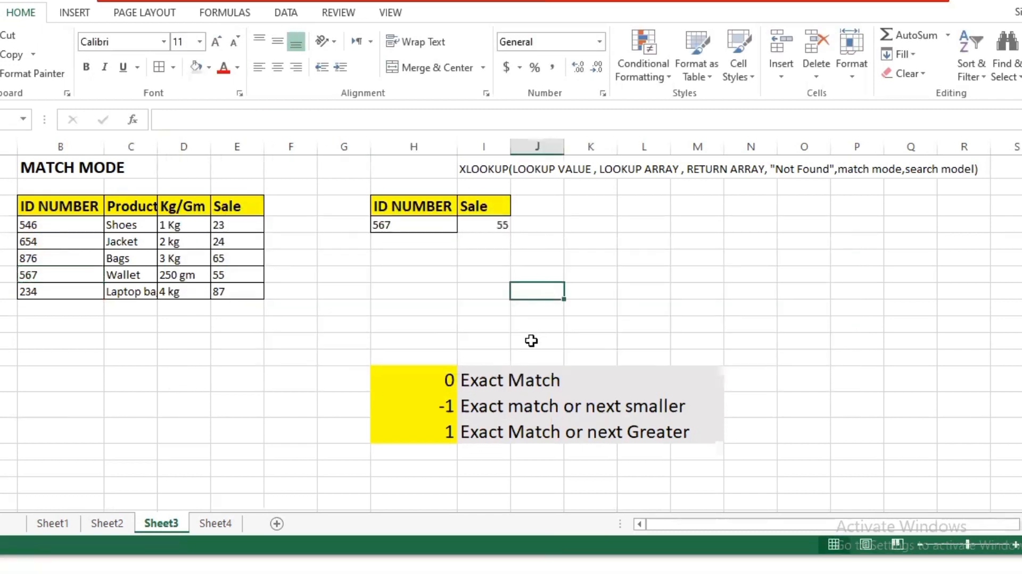
left_click(546, 382)
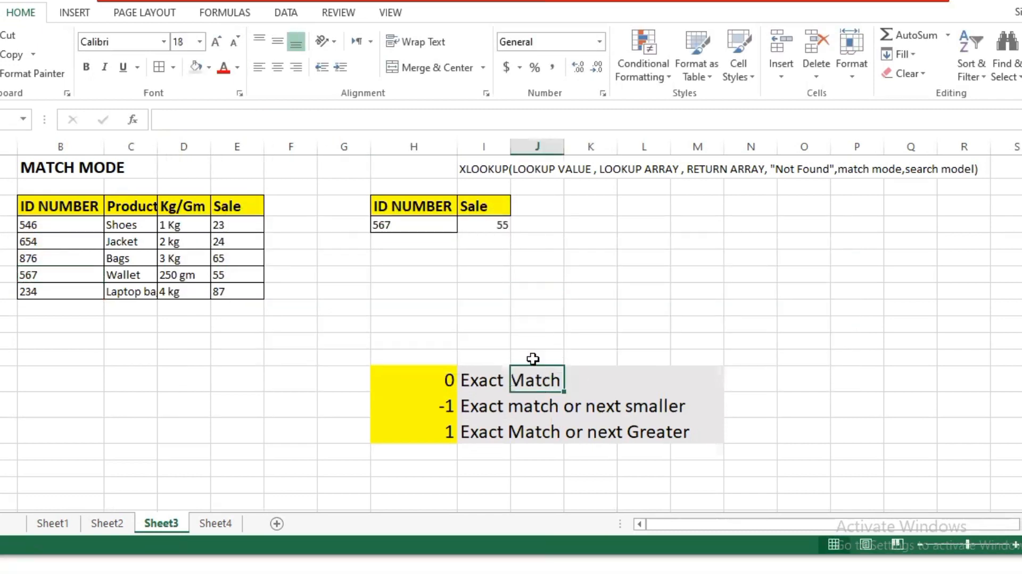
left_click(542, 275)
Replace the Sale result in I4 with the start of a new formula and set the lookup ID in H4 to 550
left_click(504, 224)
double_click(507, 227)
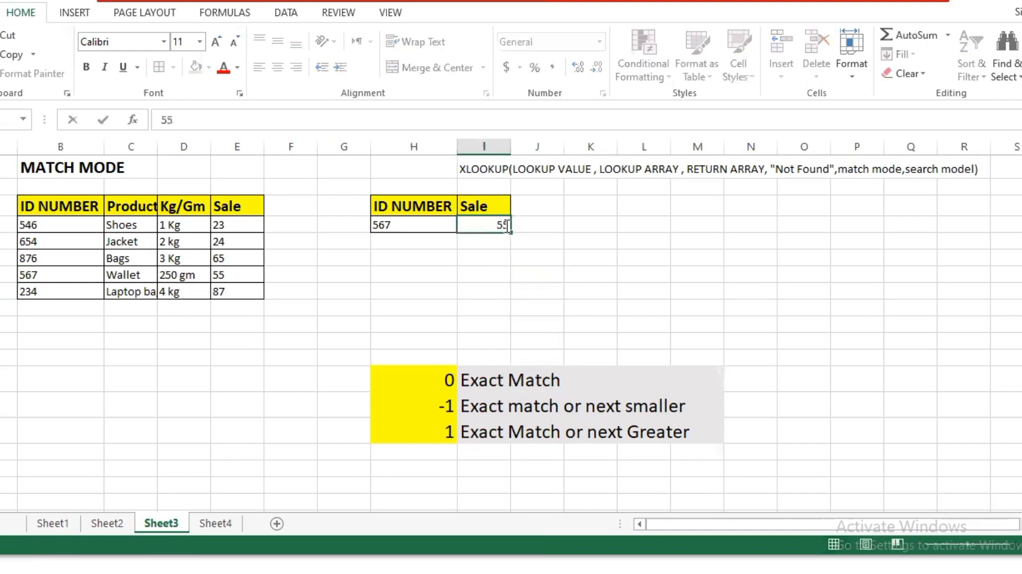
double_click(509, 226)
key("BackSpace")
type("=")
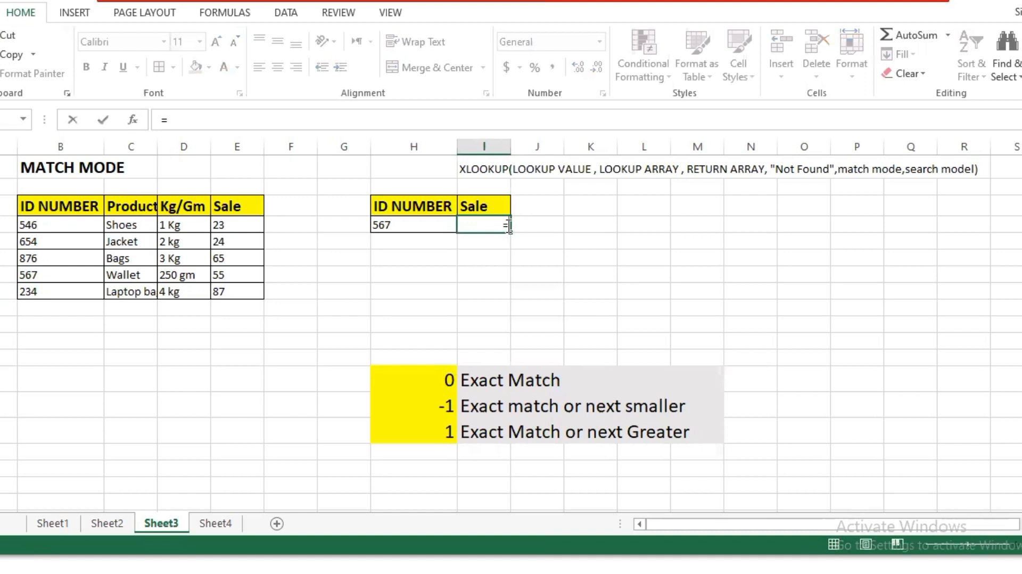
type("X")
left_click(414, 226)
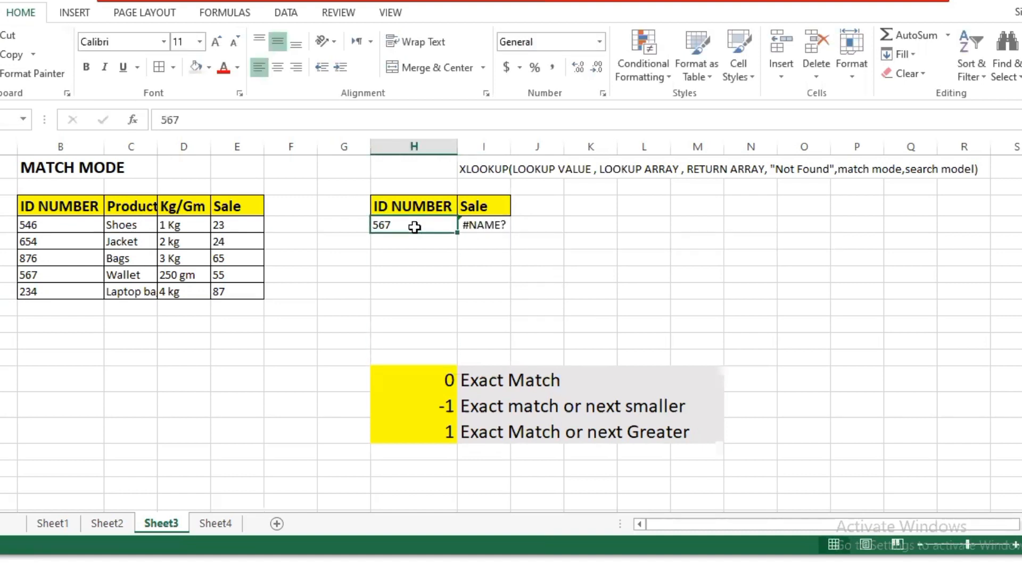
key("BackSpace")
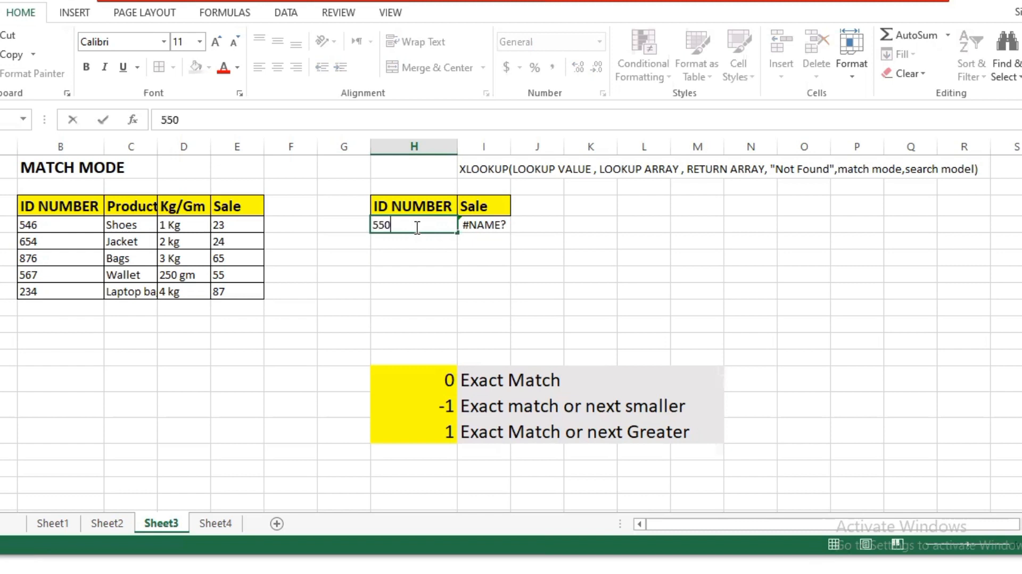
Extend the entry in I4 into an XLOOKUP formula with H4 as the lookup value
left_click(506, 226)
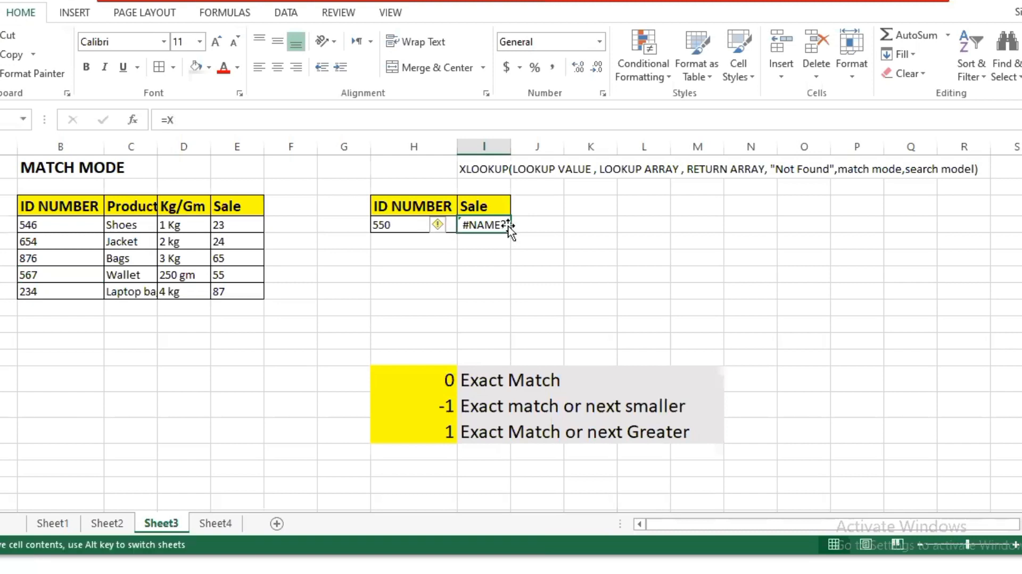
double_click(505, 226)
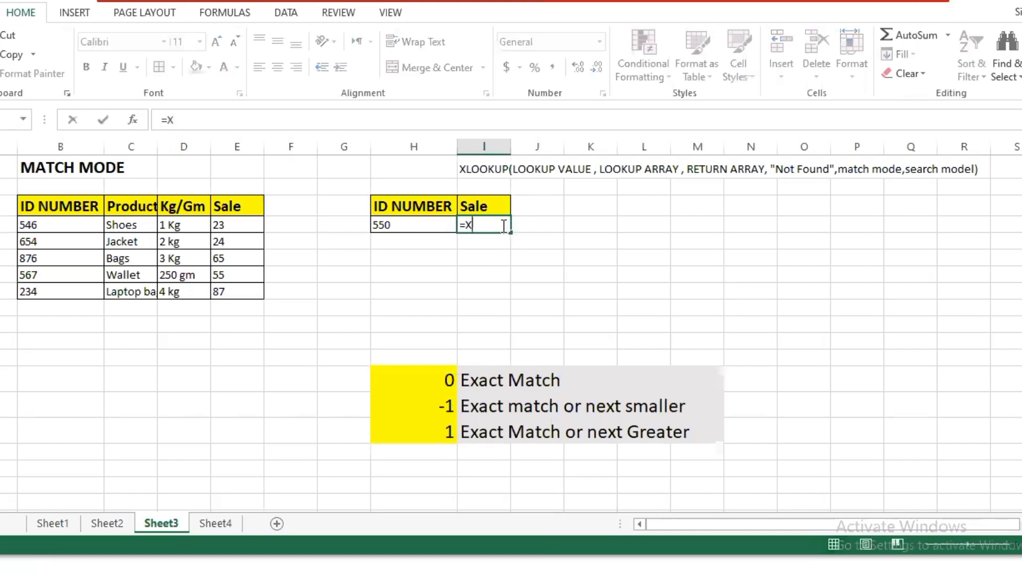
type("LOOKUP(")
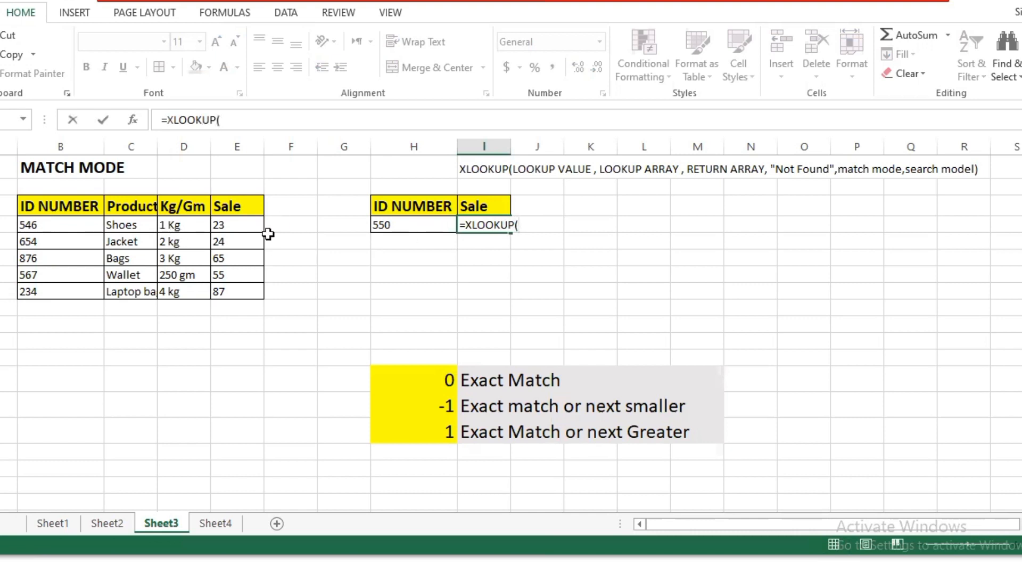
left_click(400, 224)
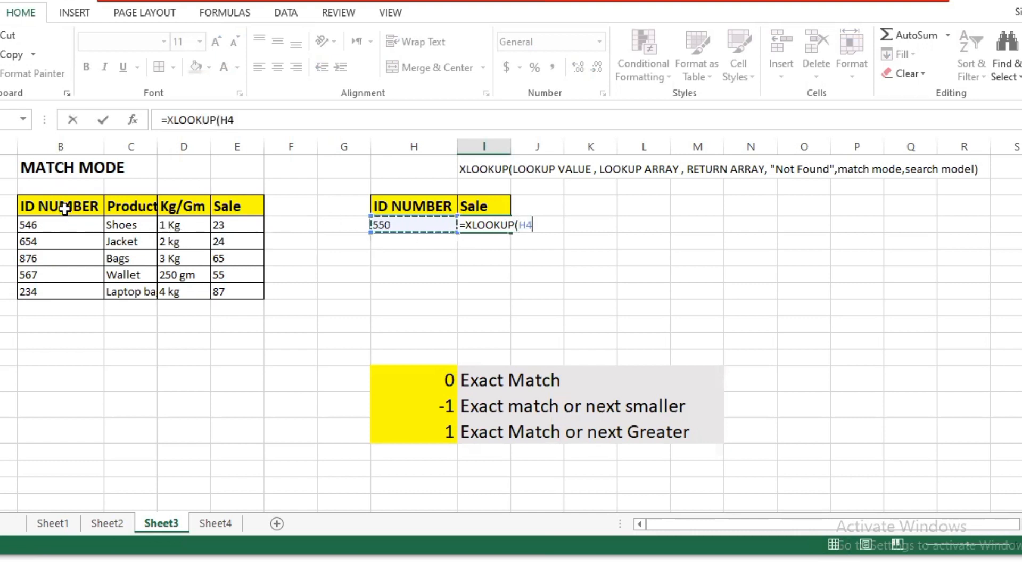
type(",")
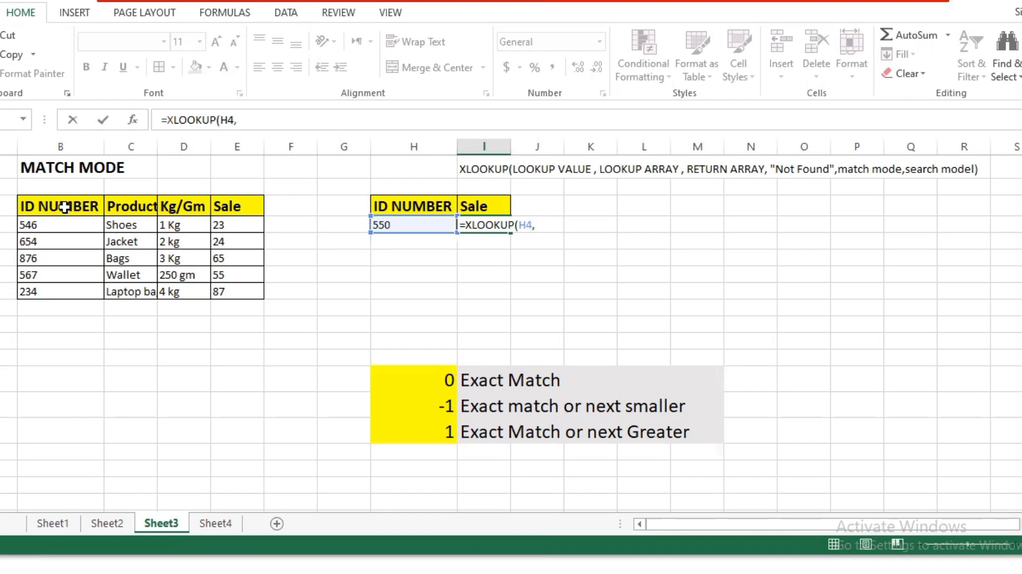
Finish the formula with lookup array B3:B8, return array E3:E8, no fallback text and match mode -1 for exact match or next smaller
left_click_drag(74, 207, 78, 289)
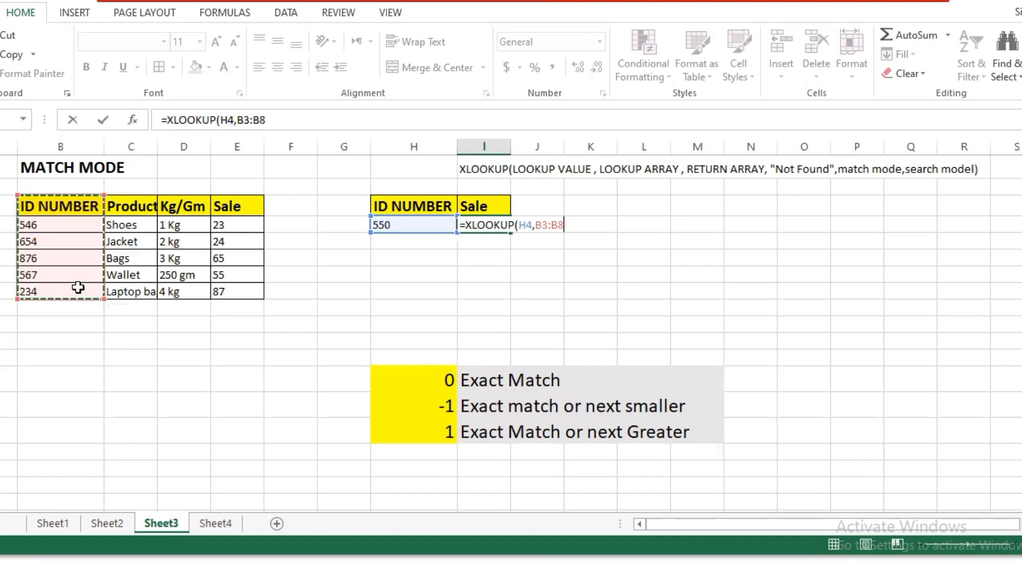
type(",")
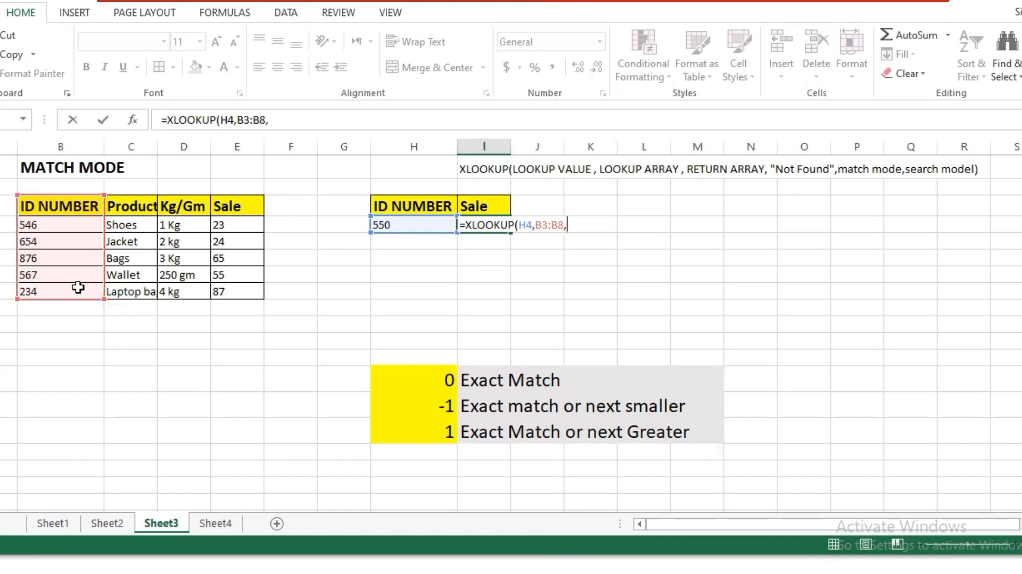
left_click(229, 205)
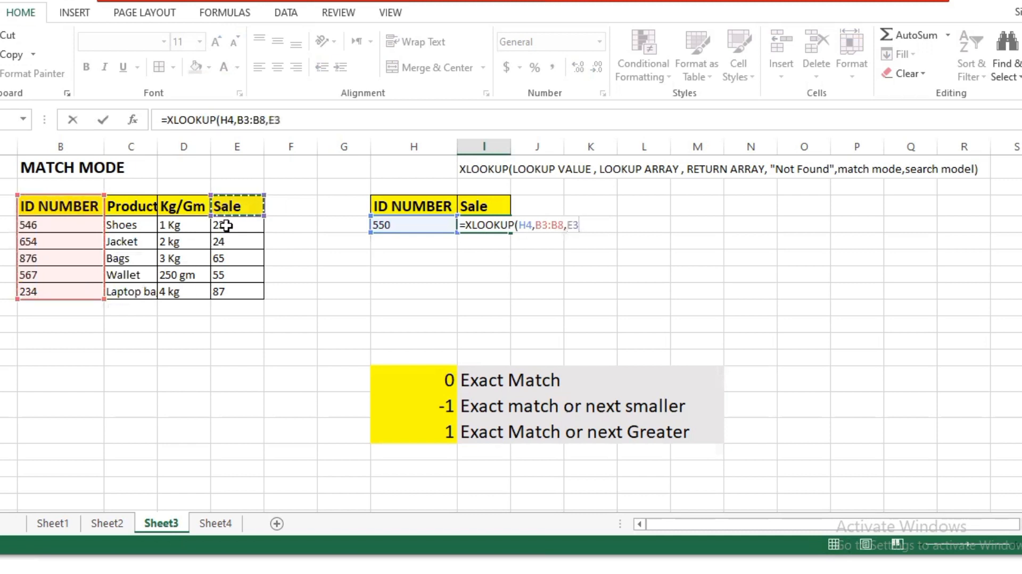
left_click_drag(227, 226, 238, 284)
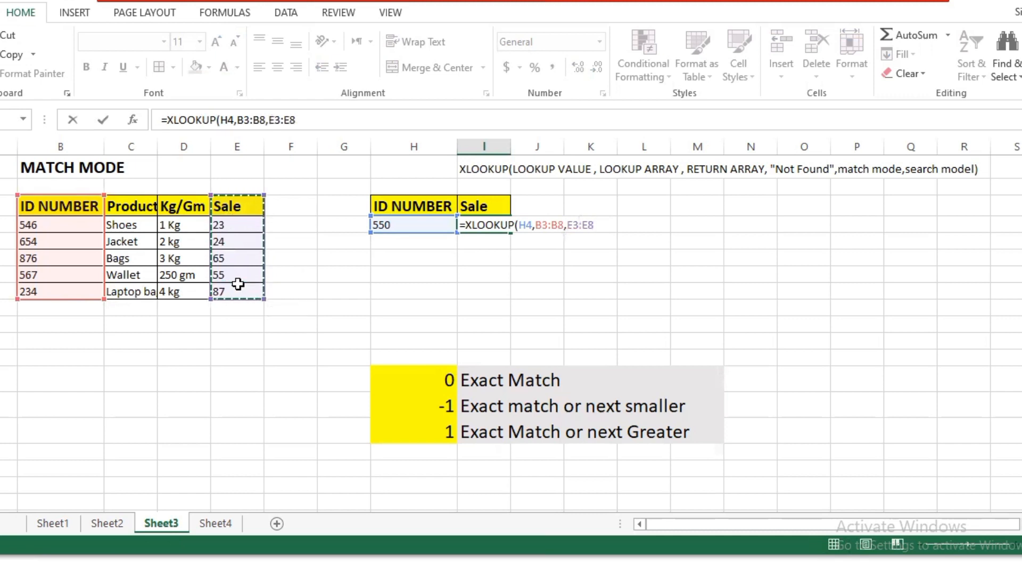
type(",,-1")
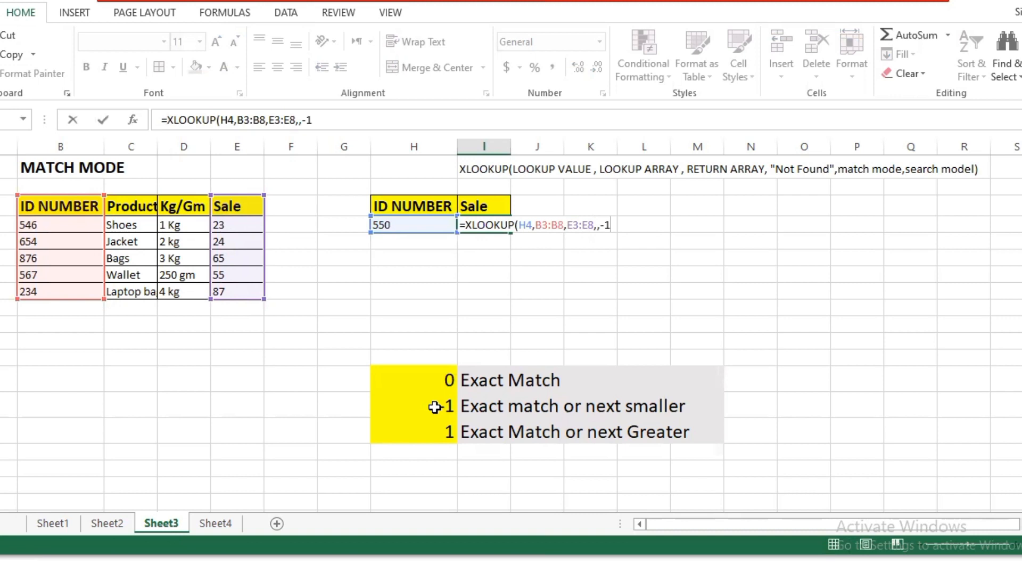
key("Return")
Compare the Sale result for lookup ID 550 with the Shoes row in the product table
left_click(503, 227)
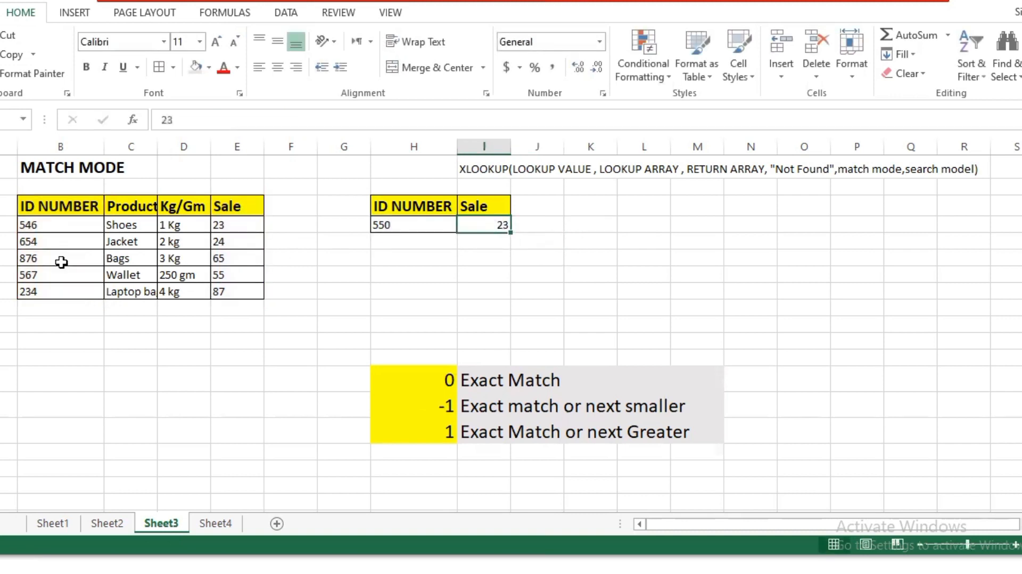
left_click(392, 240)
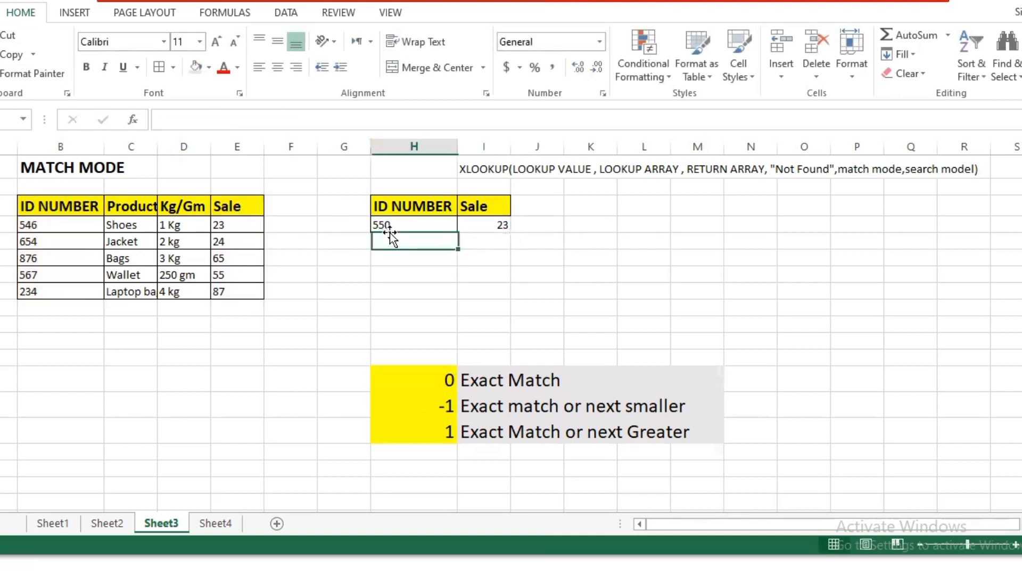
left_click(57, 227)
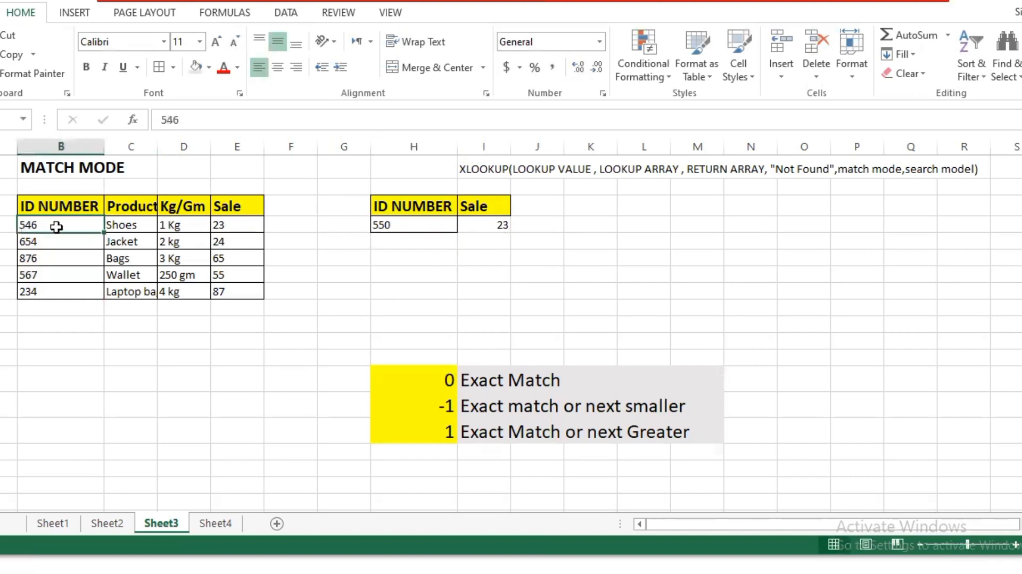
left_click(490, 274)
left_click(500, 222)
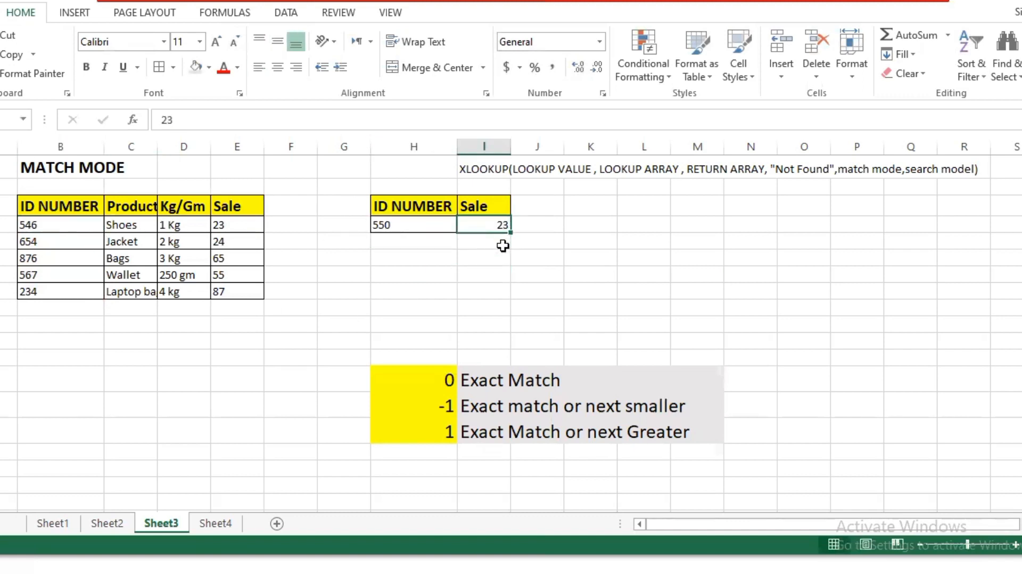
left_click(486, 211)
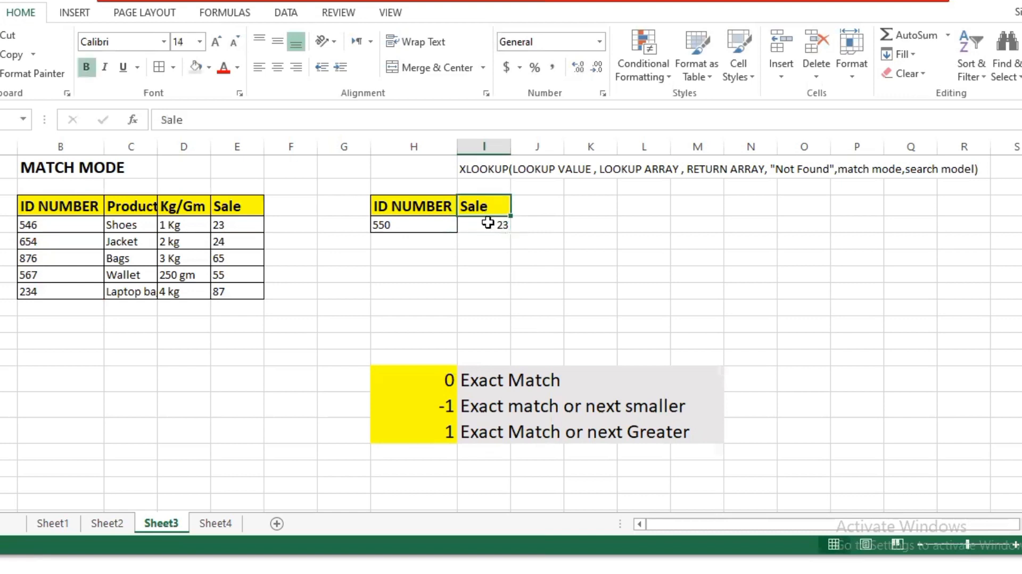
Clear the Sale result in I4 of the match mode example
left_click(489, 223)
double_click(493, 226)
double_click(493, 226)
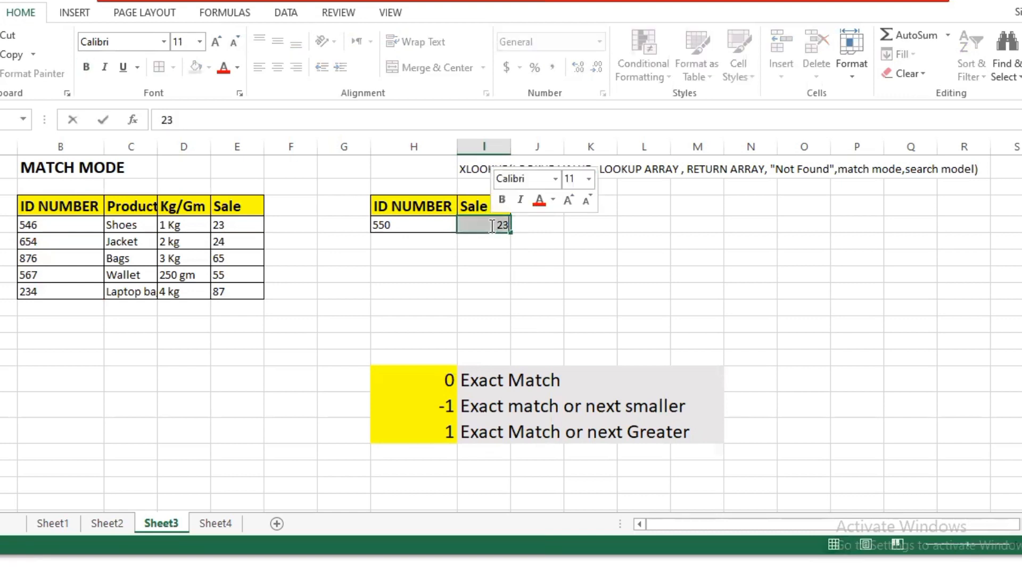
left_click(521, 238)
left_click(502, 230)
key("BackSpace")
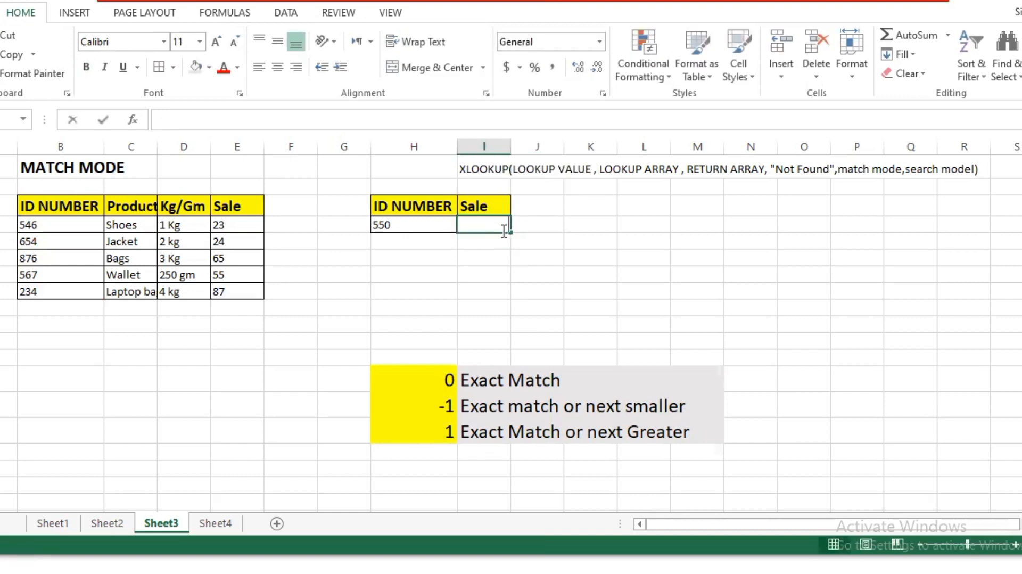
left_click(554, 434)
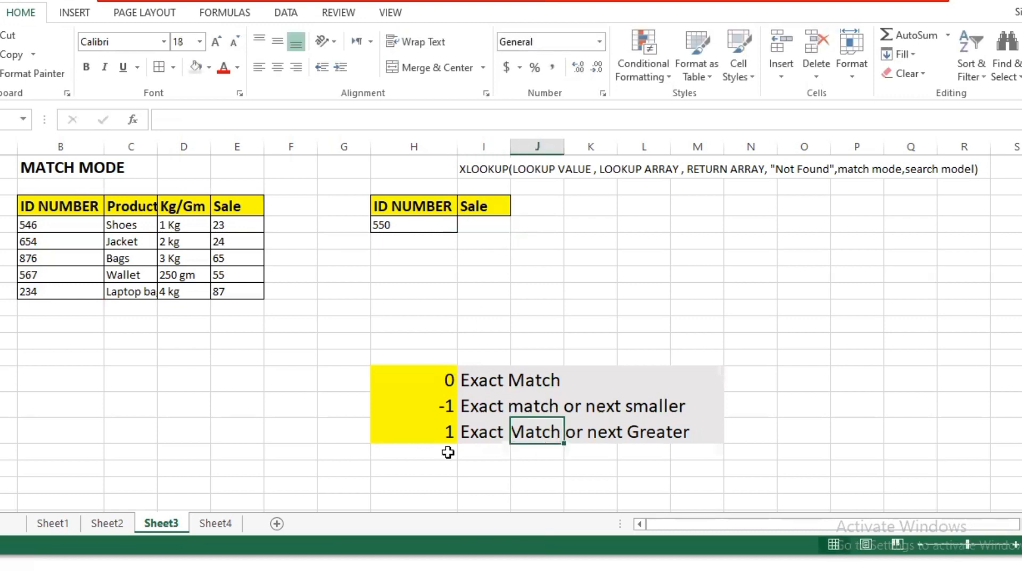
Open Sheet4 with the Search Model example and review its search direction options
left_click(216, 524)
left_click(539, 218)
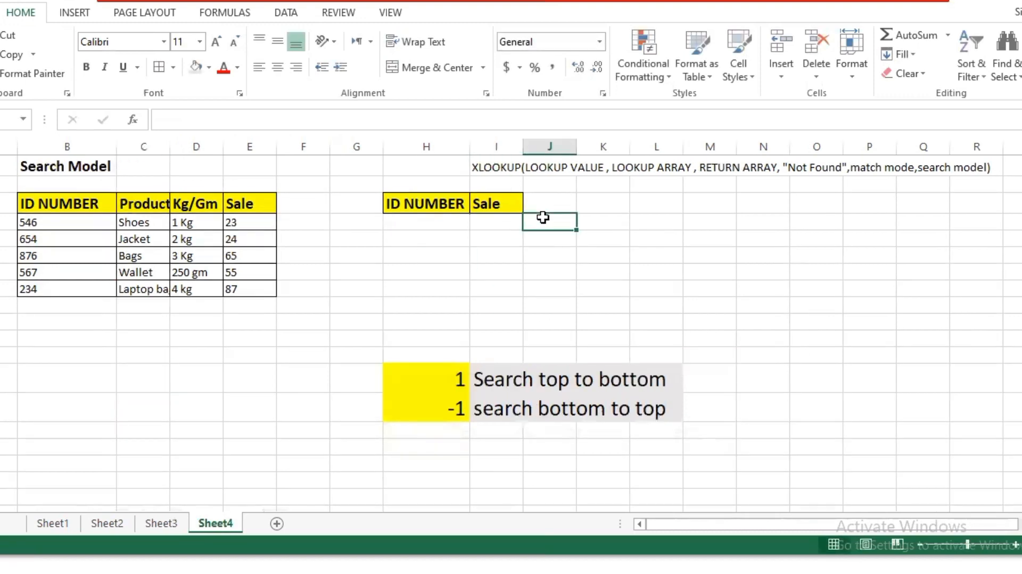
left_click(686, 305)
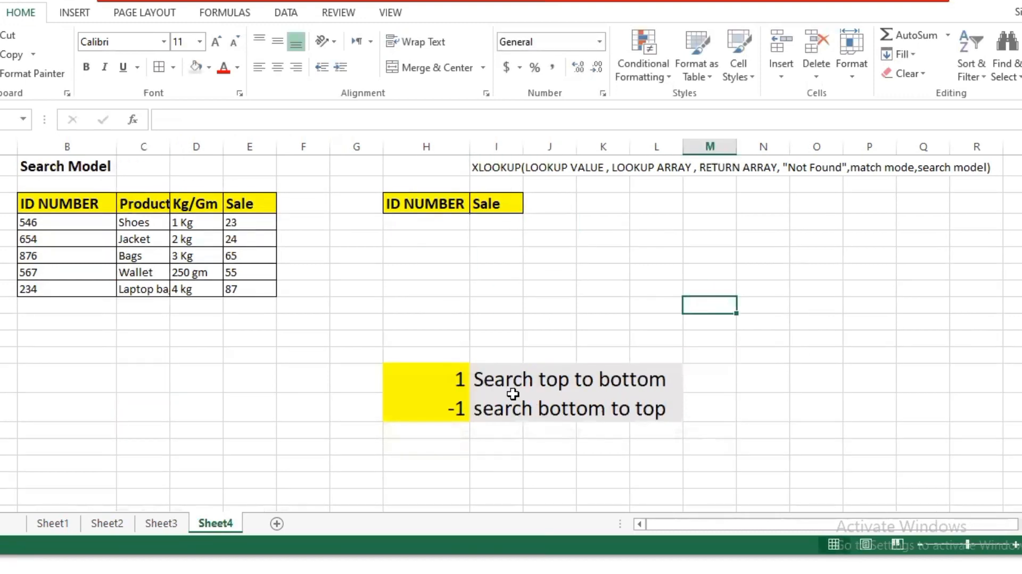
left_click(535, 386)
left_click(552, 284)
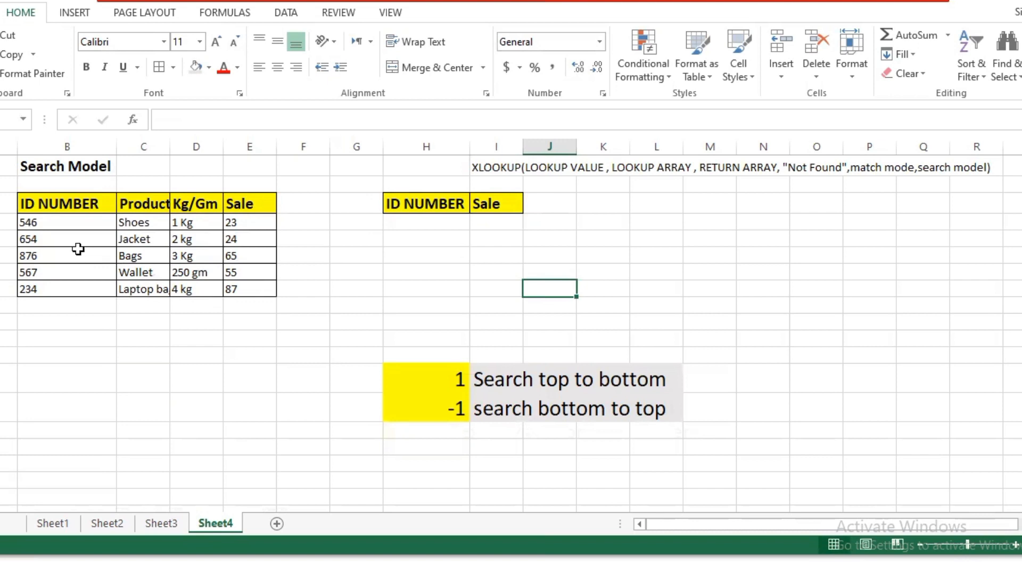
Change the ID number of the Wallet row in B7 to 546
double_click(79, 274)
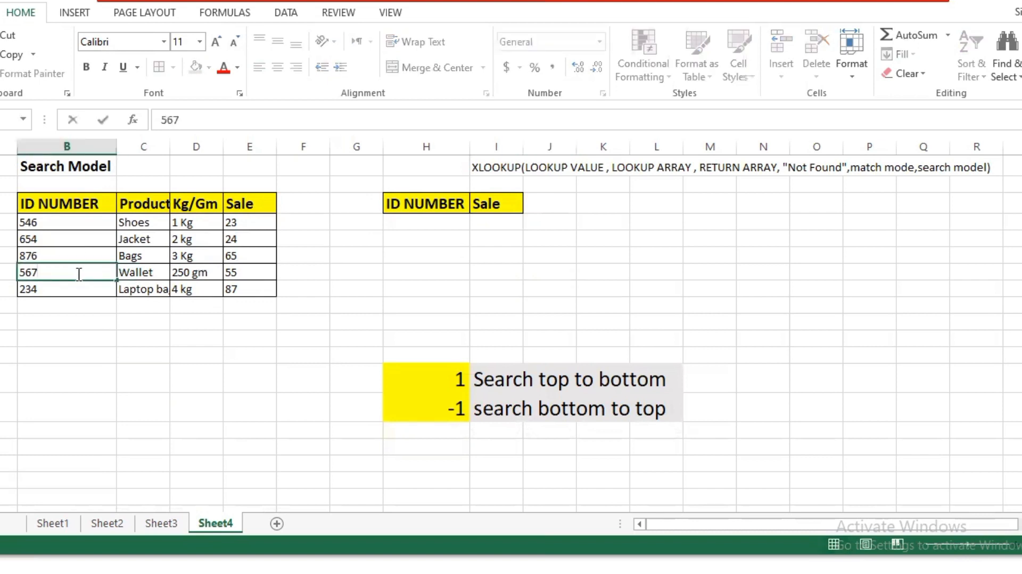
key("BackSpace")
key("BackSpace")
left_click(98, 367)
left_click(79, 274)
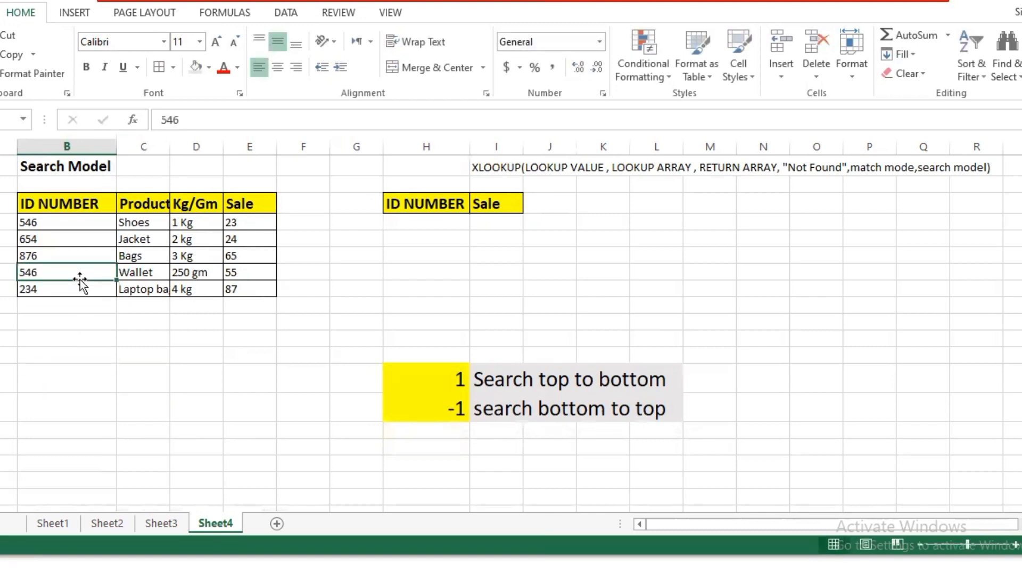
left_click(293, 367)
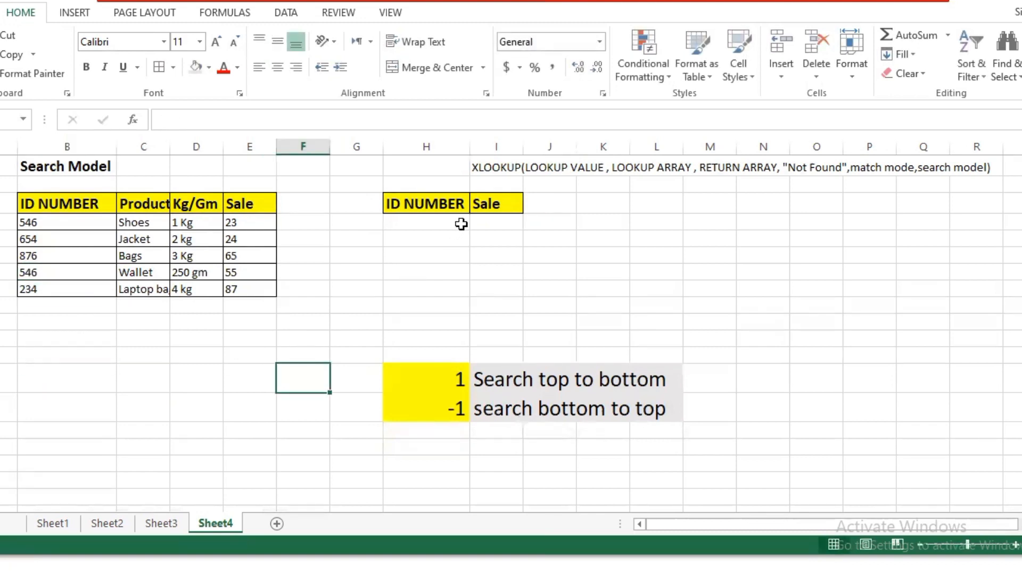
Start an XLOOKUP formula in I4 under Sale with H4 as the lookup value
left_click(499, 224)
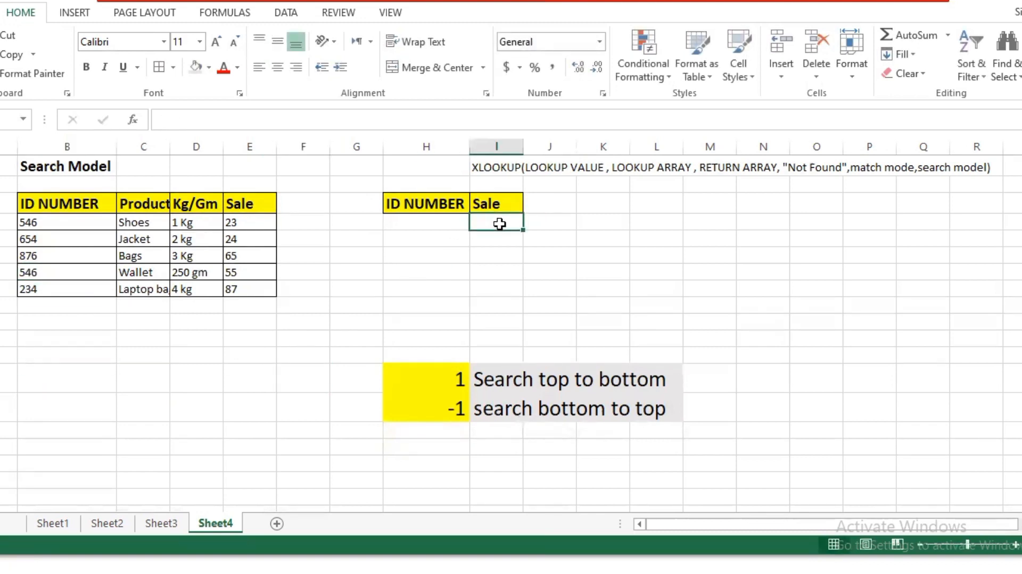
type("=xlookuo(")
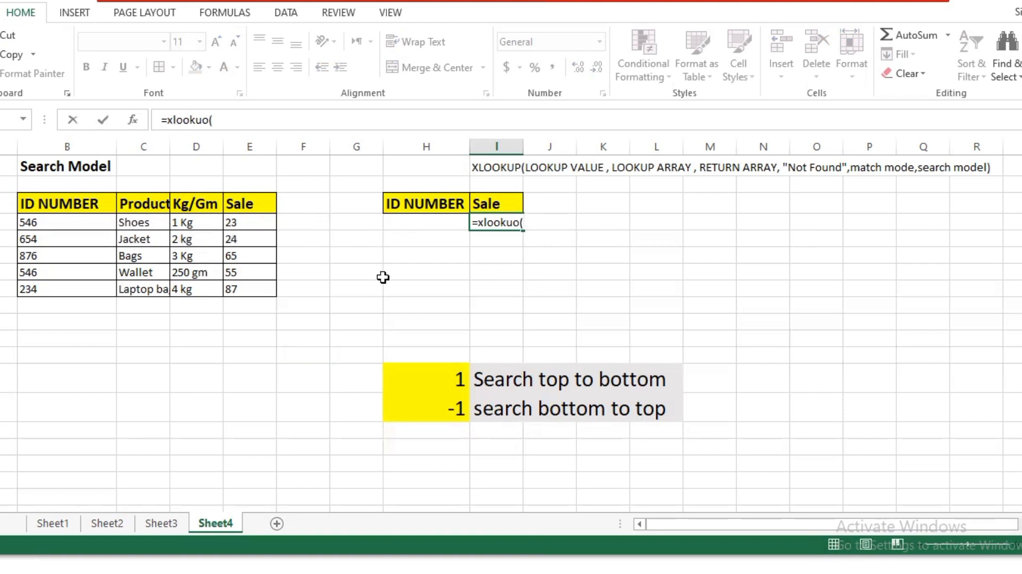
left_click(442, 227)
type(",")
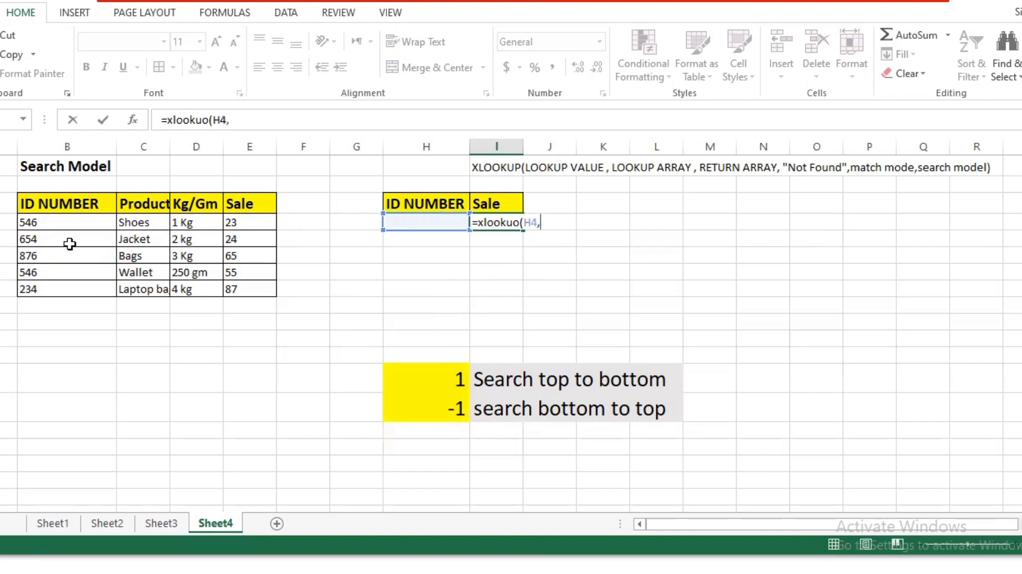
Finish the formula with lookup array B3:B8, return array E3:E8, empty fallback and match mode, and search mode -1 for bottom to top
left_click_drag(56, 207, 62, 285)
type(",")
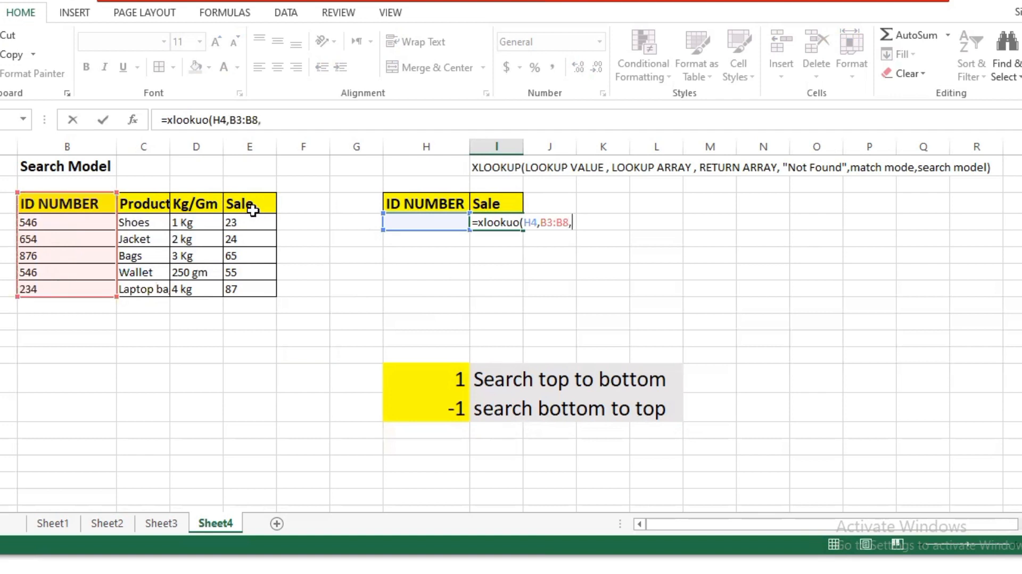
left_click_drag(255, 205, 257, 287)
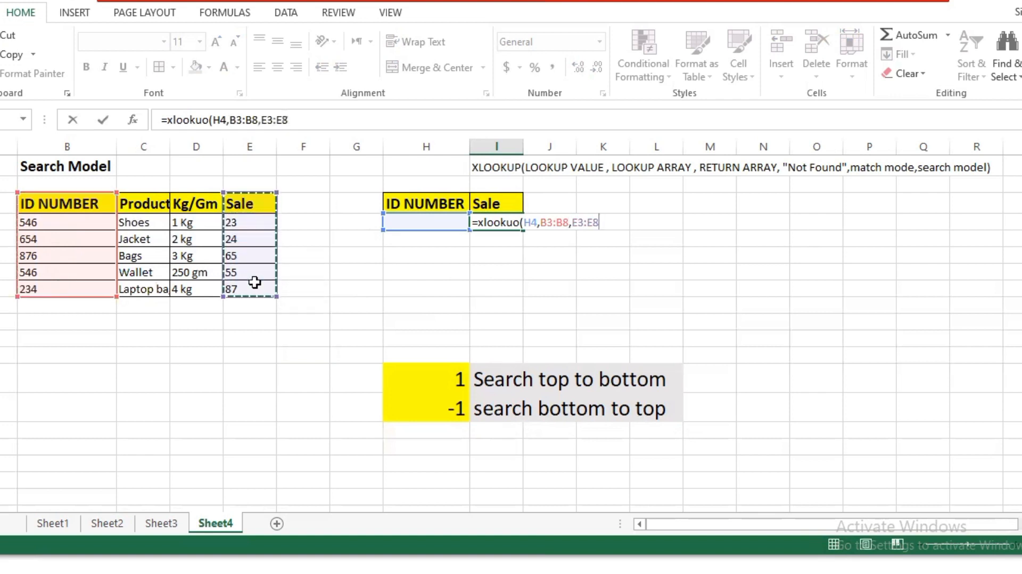
type(",,,-1")
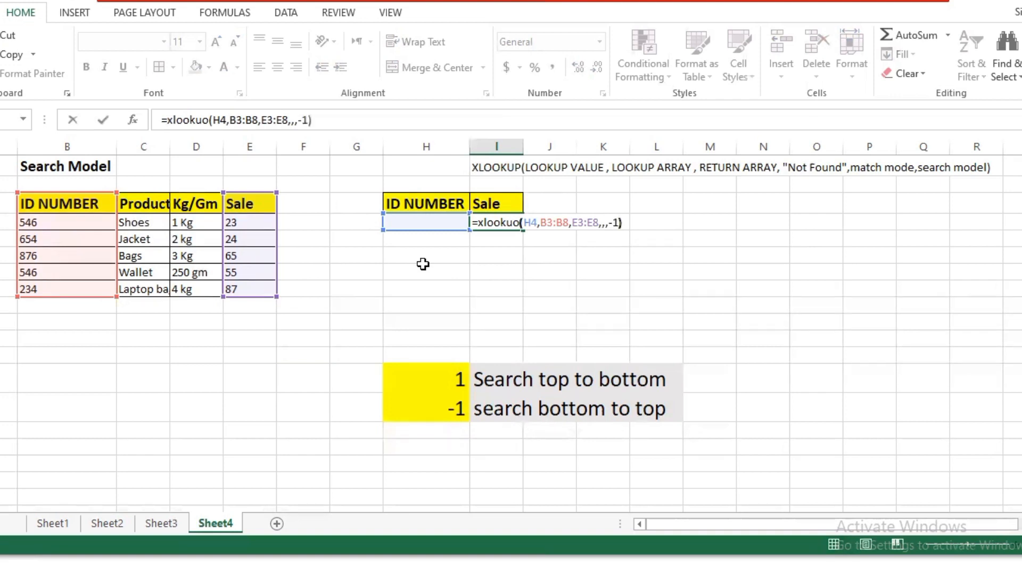
key("Return")
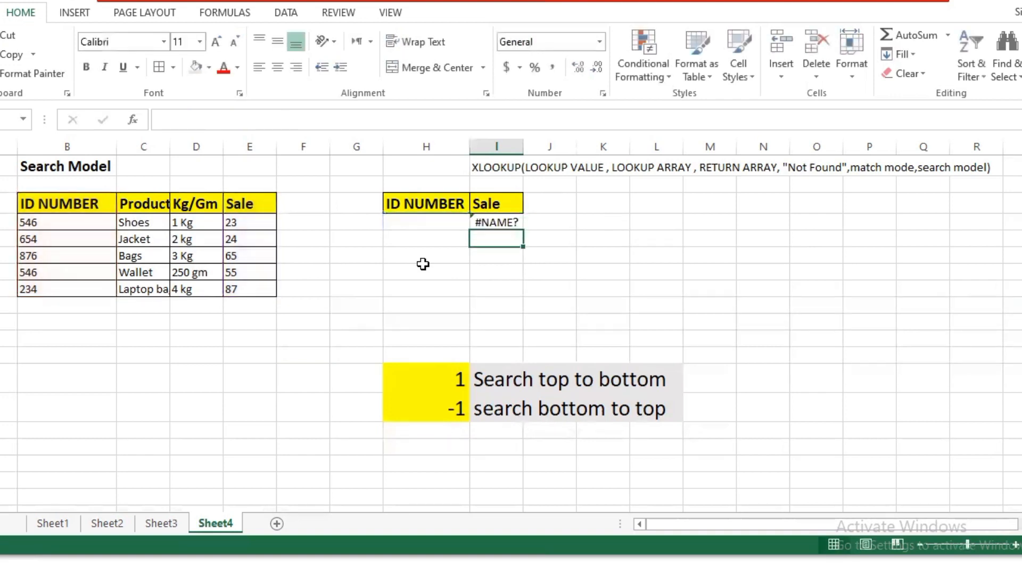
Set the lookup ID in H4 to 546 and the Sale value in I4 to 55
left_click(455, 226)
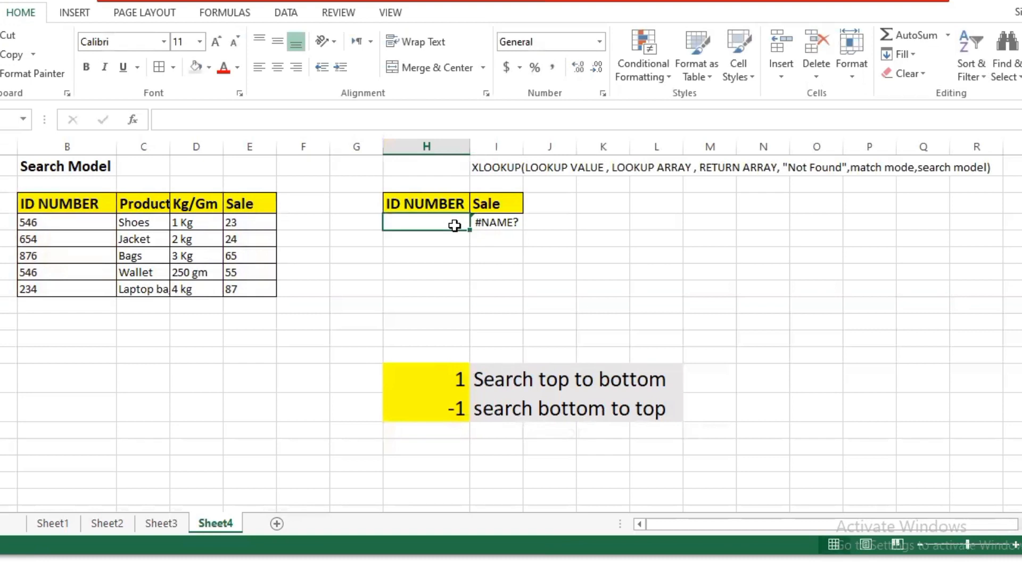
type("546")
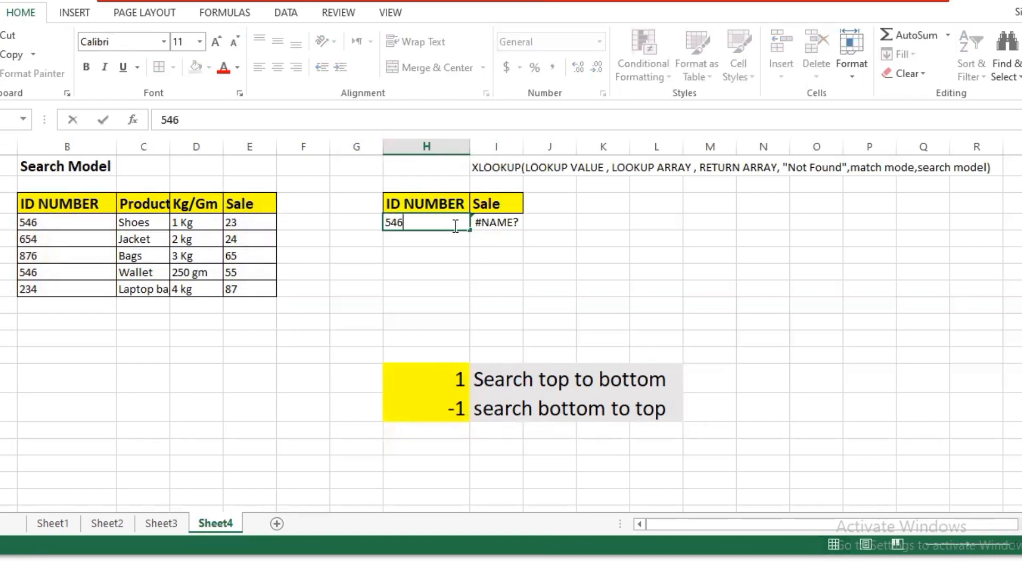
key("Return")
left_click(515, 222)
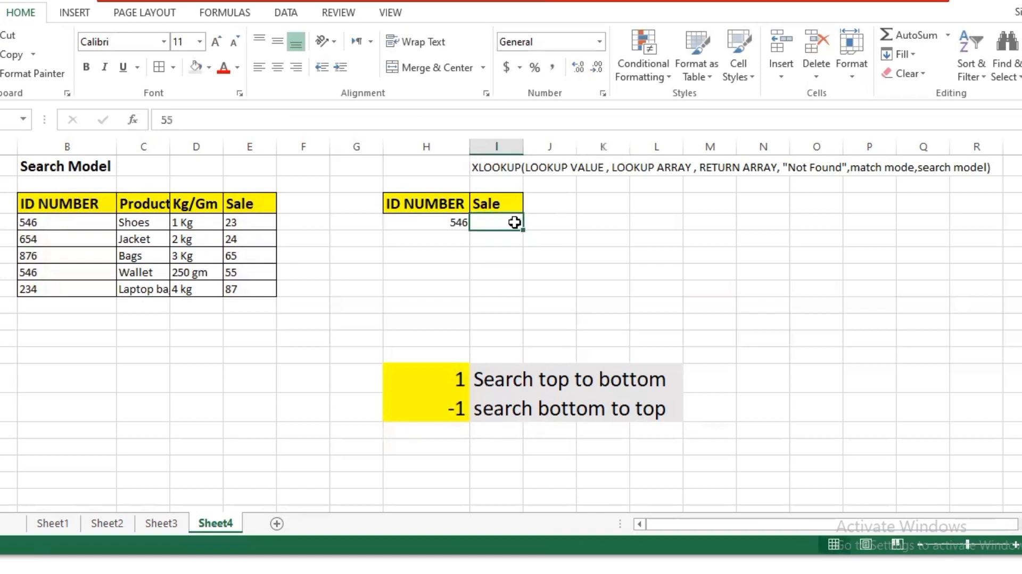
left_click(594, 405)
left_click_drag(509, 446, 463, 478)
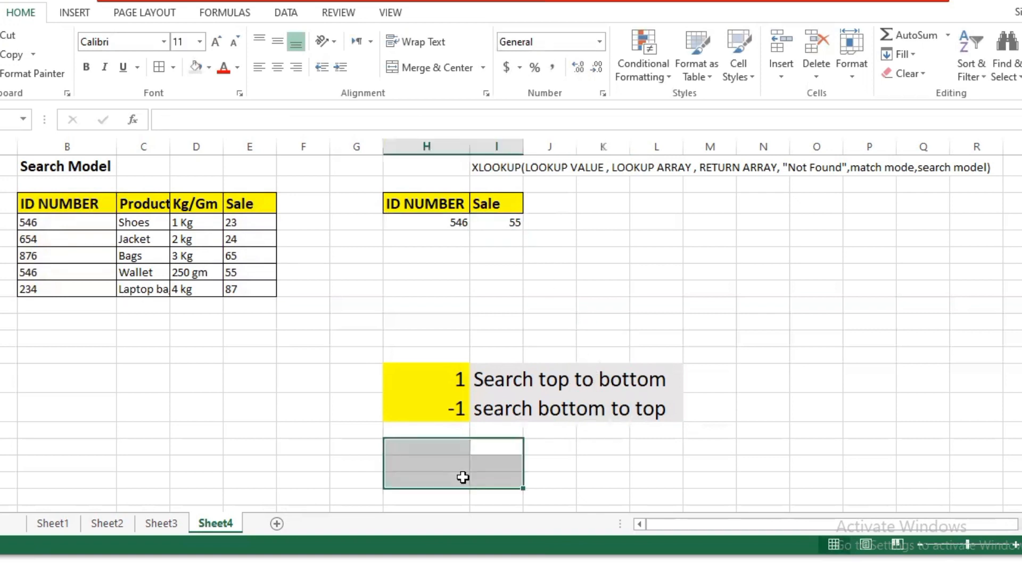